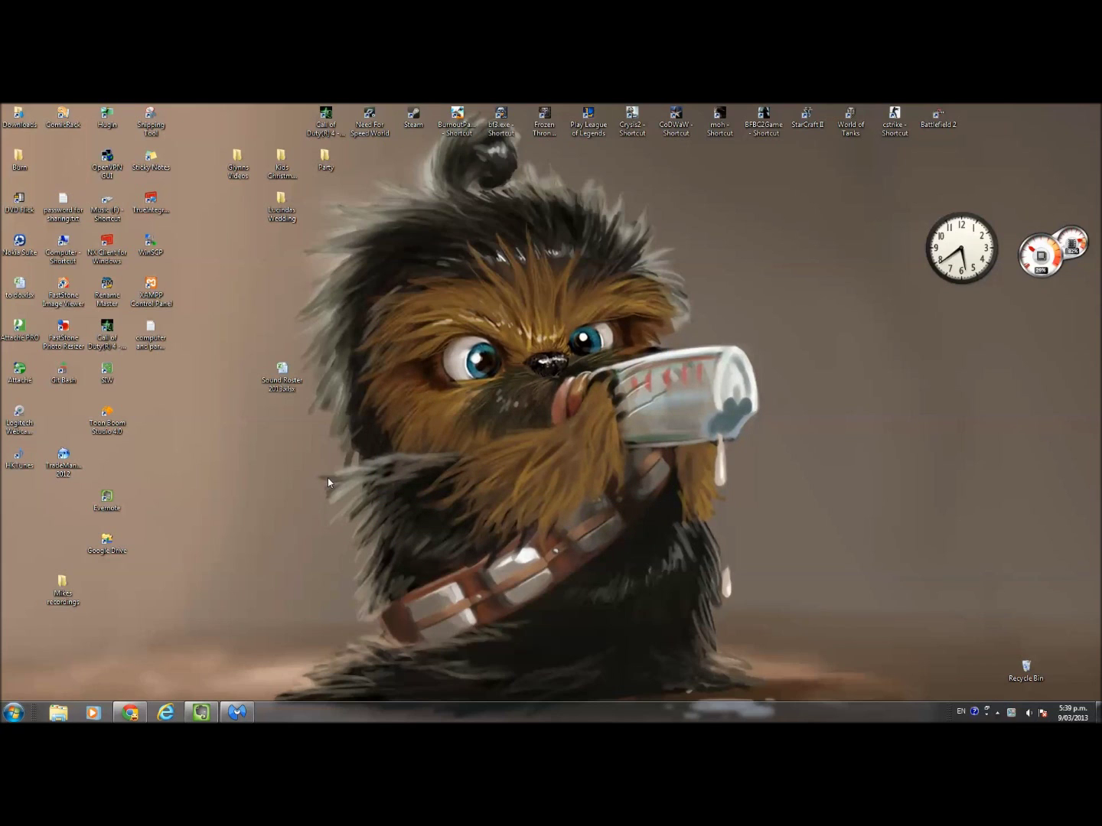
Step: Switch to Chrome and open gmail.com in a new tab to view the inbox
click(130, 712)
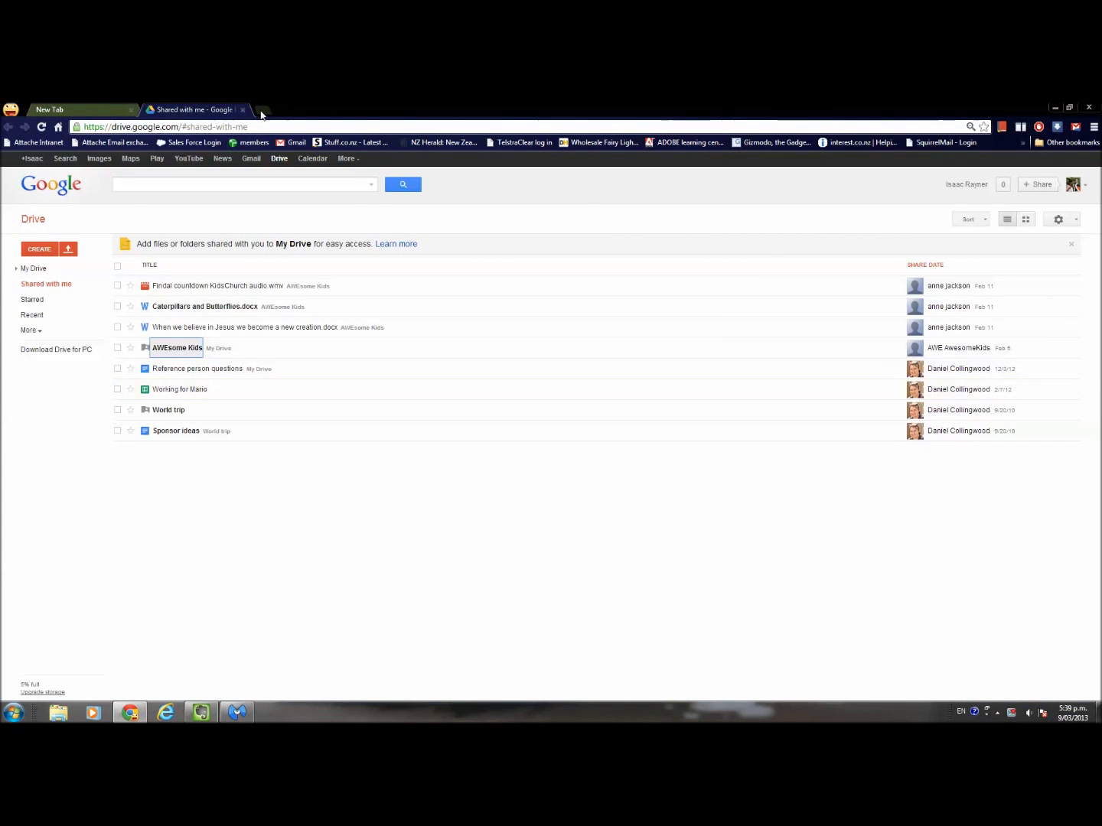
click(261, 109)
text(gmail.com)
key(Return)
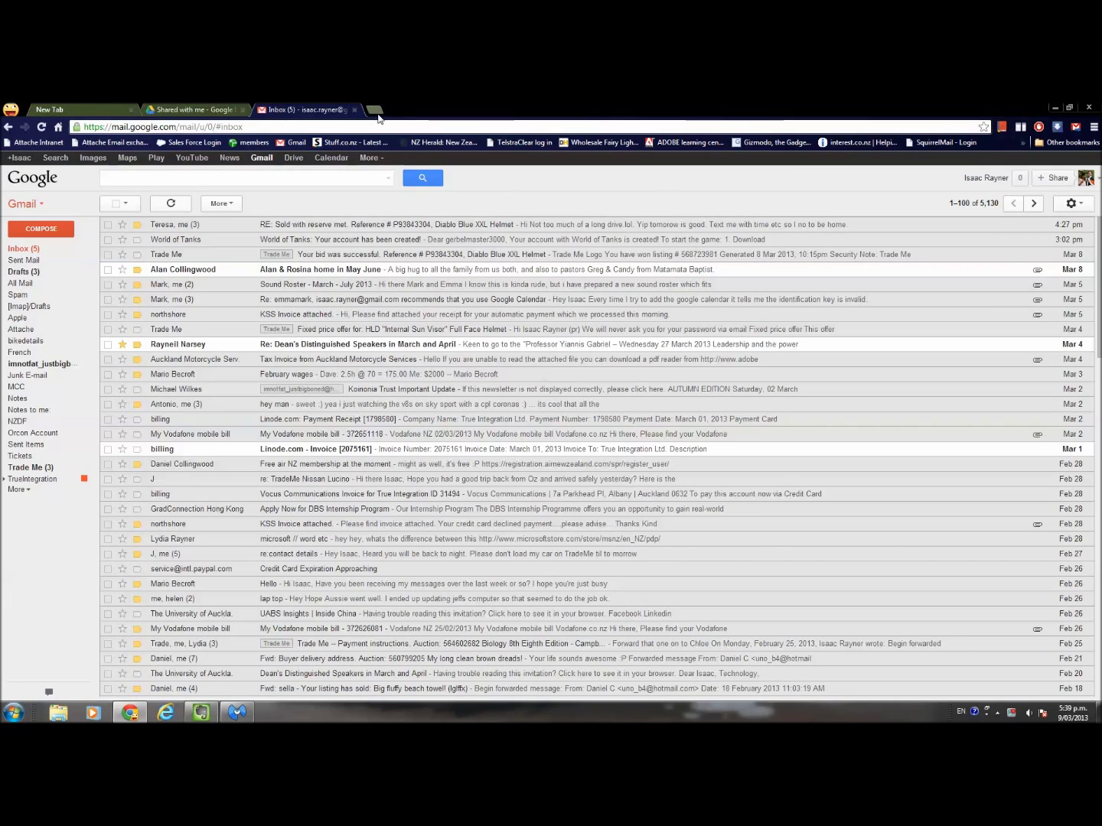
Step: Close the Gmail tab and search the web for "google drive" in a new tab
click(374, 109)
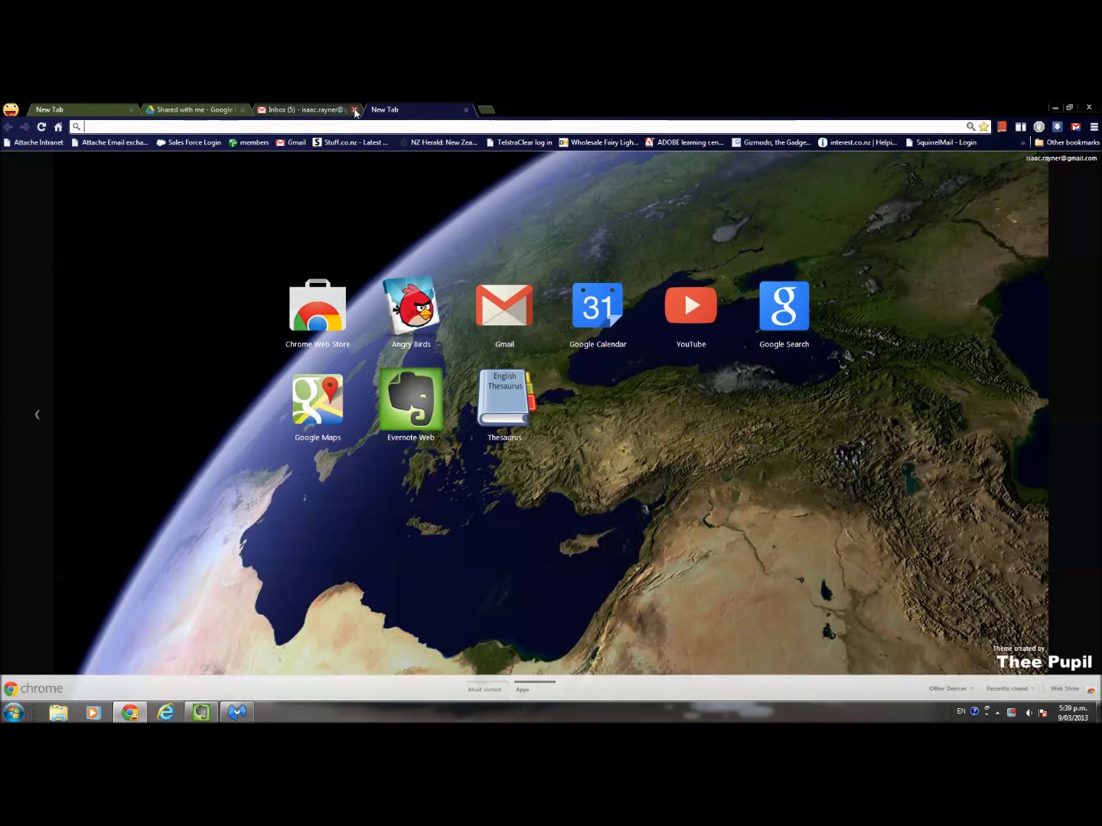
click(354, 110)
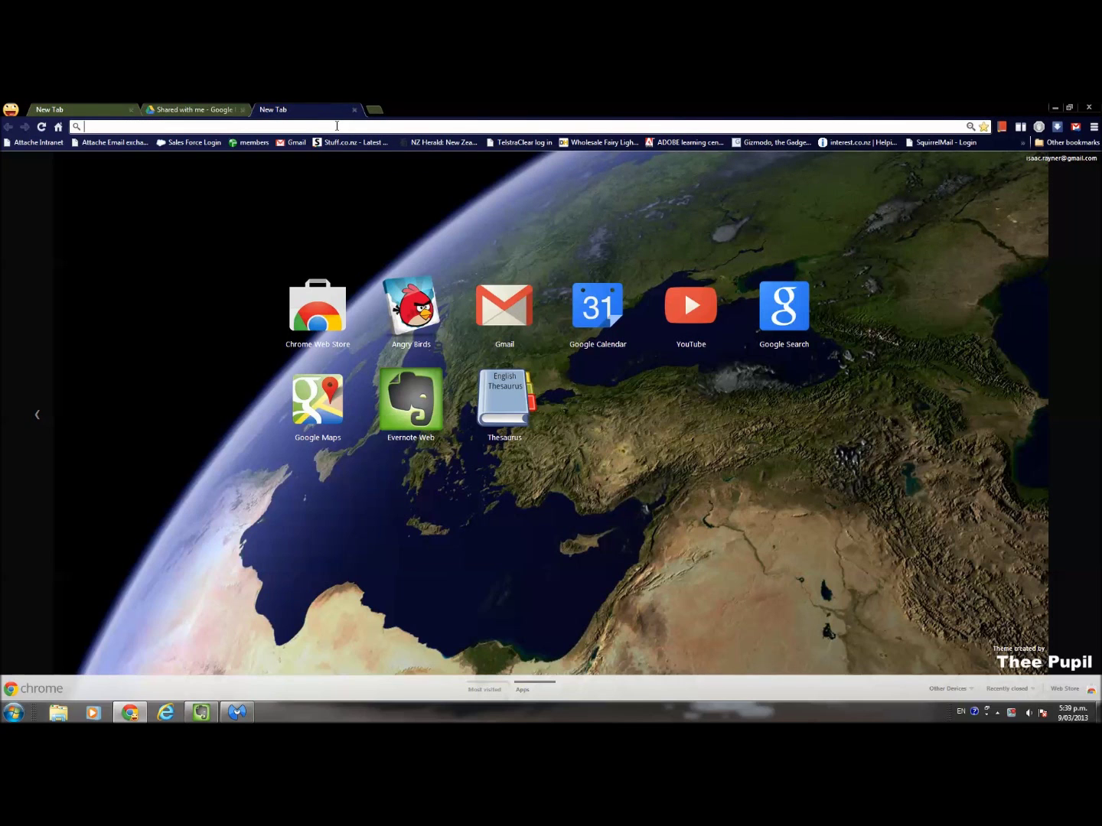
text(google drive)
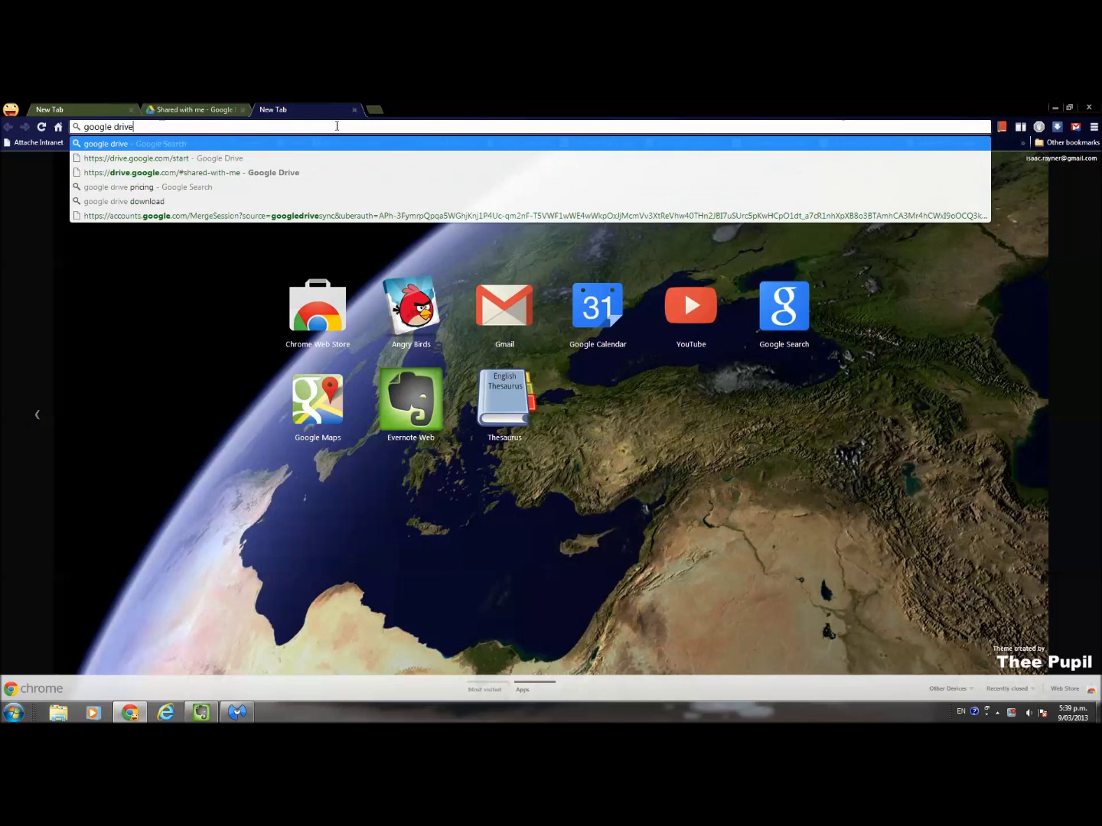
key(Return)
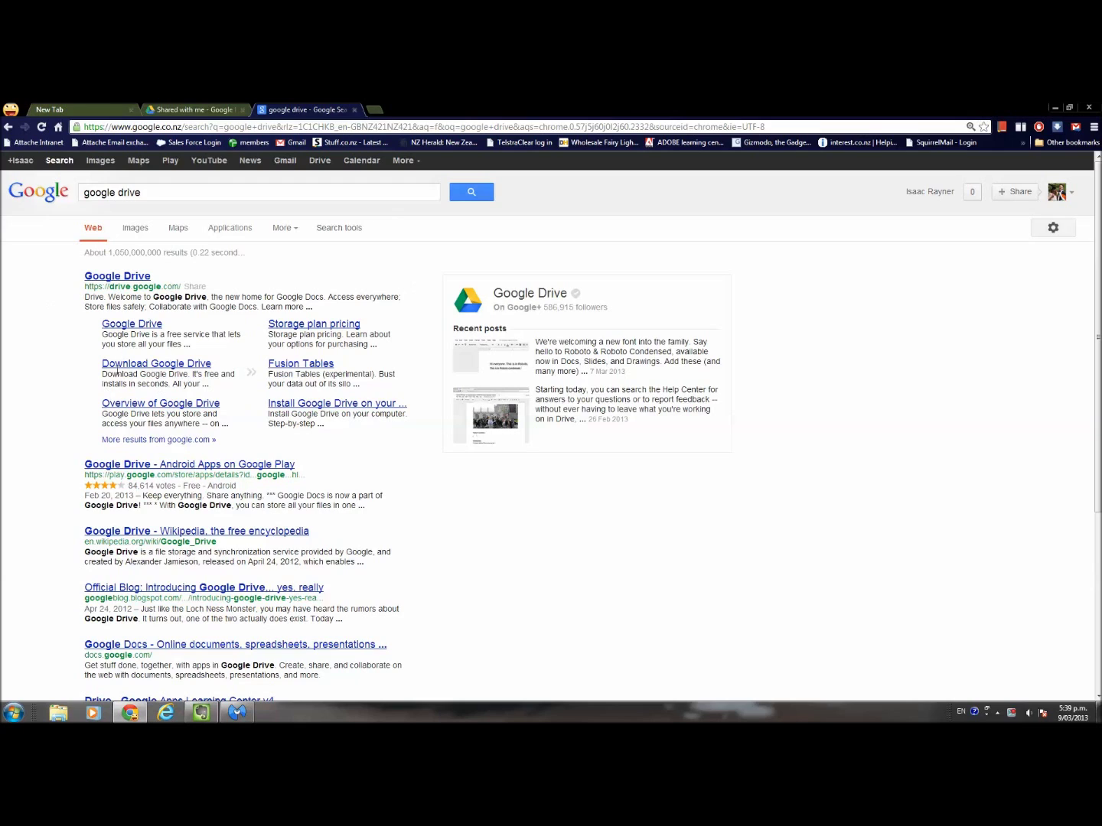
Step: Open the Google Drive for Windows download terms from the search results, cancel the installation and minimise the browser
click(157, 365)
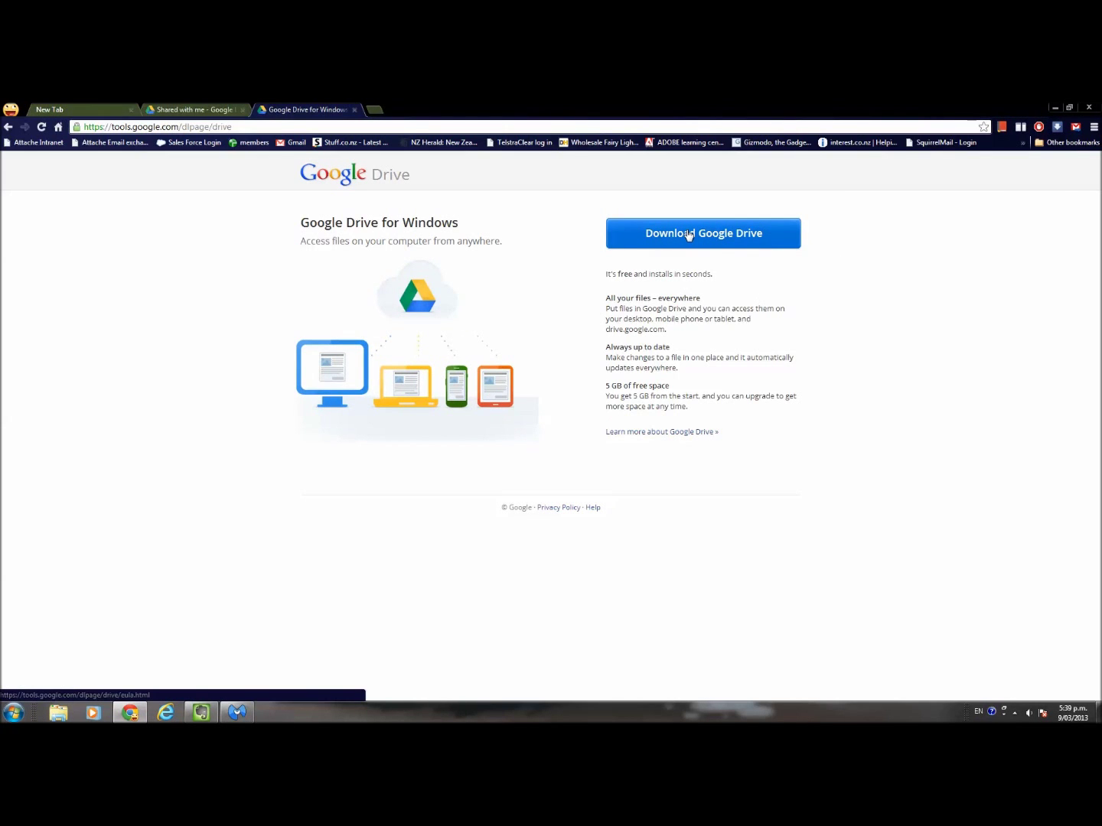
click(689, 235)
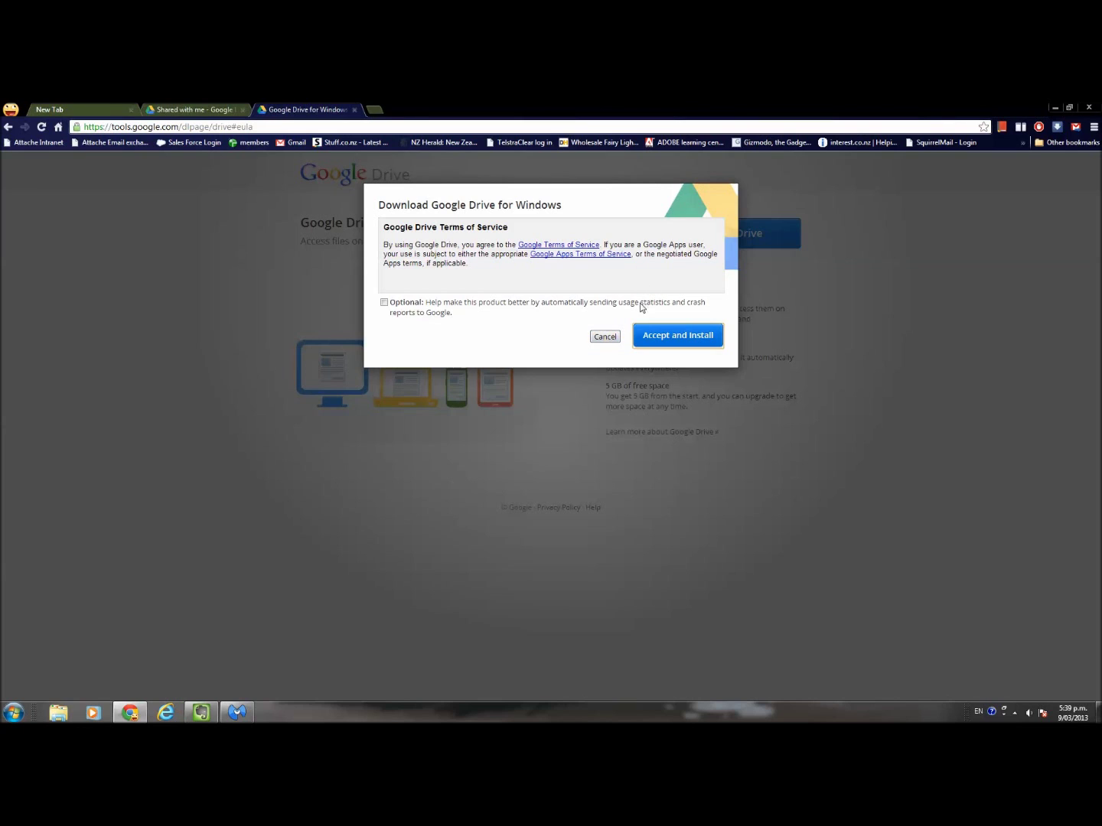
click(608, 338)
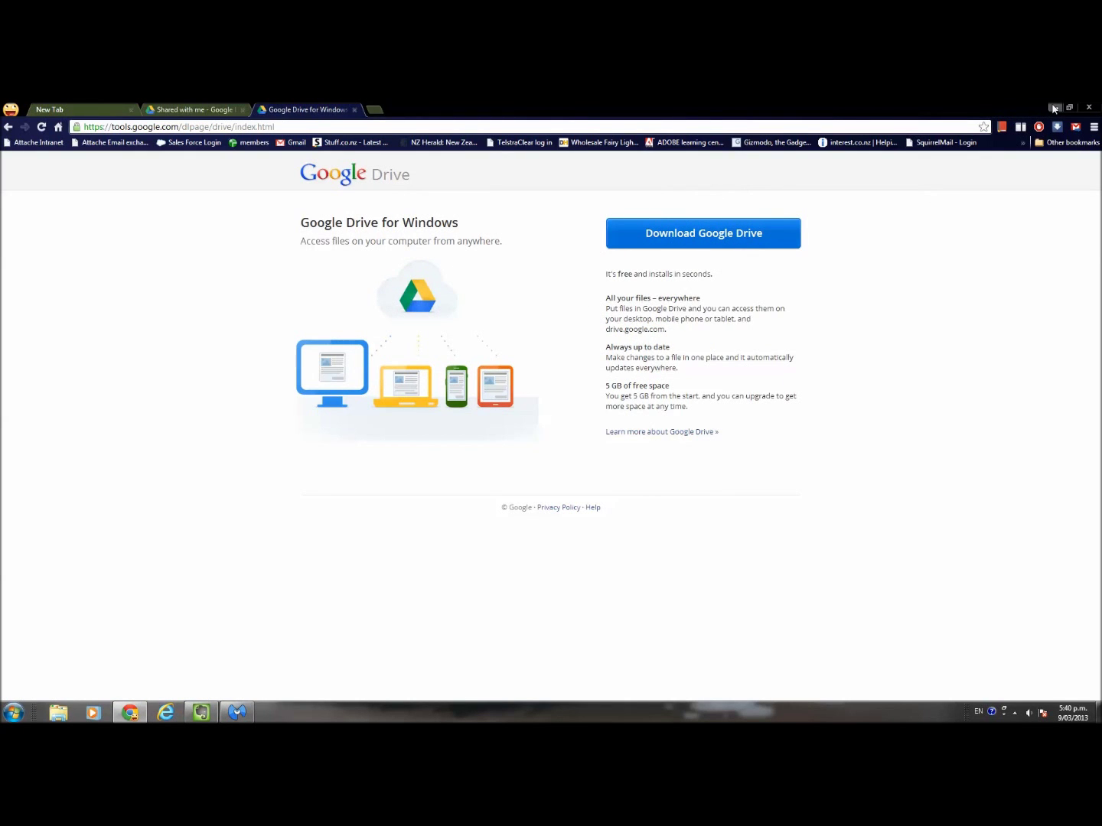
click(1053, 108)
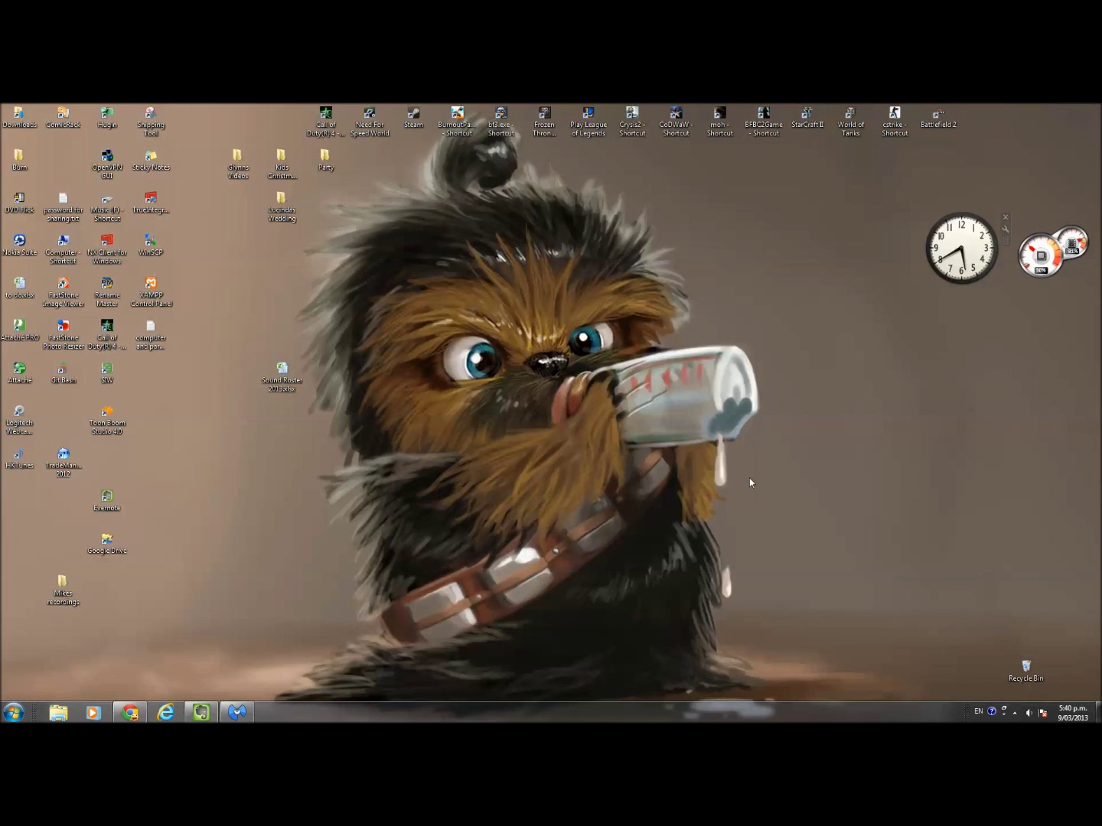
Step: View the options of the running Google Drive sync program among the hidden notification icons and dismiss them
click(1015, 713)
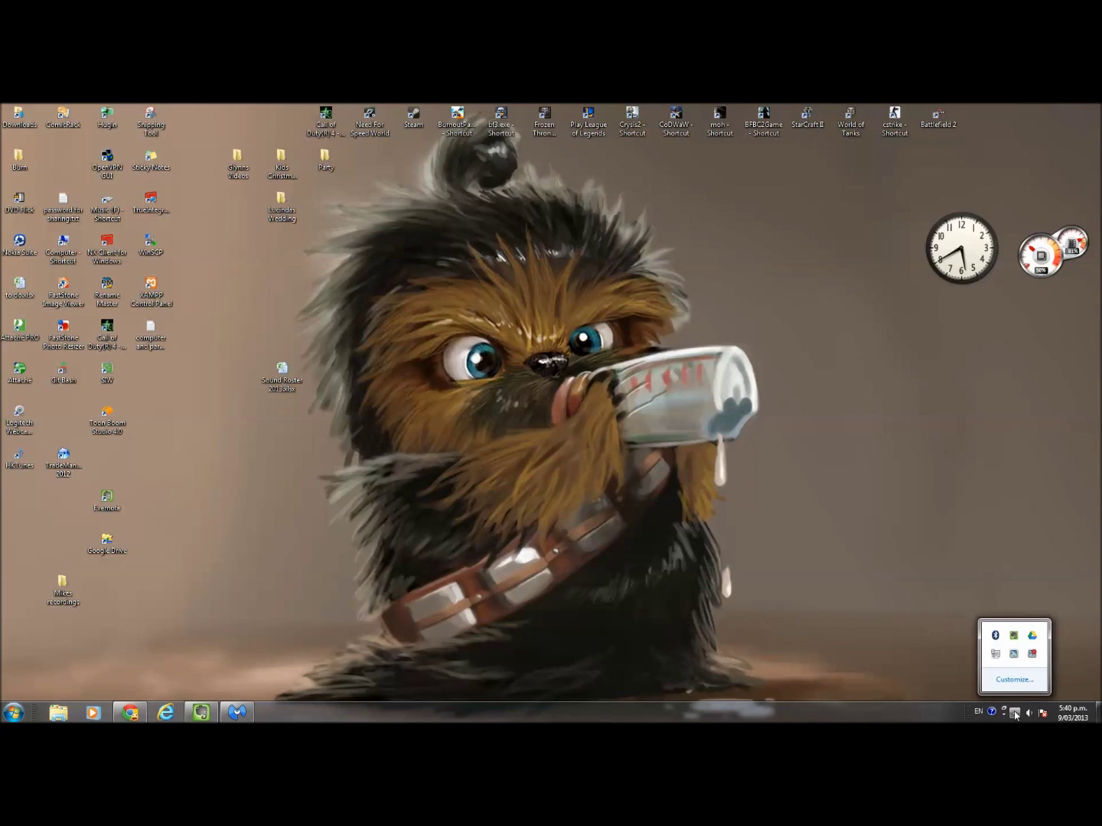
right_click(1033, 637)
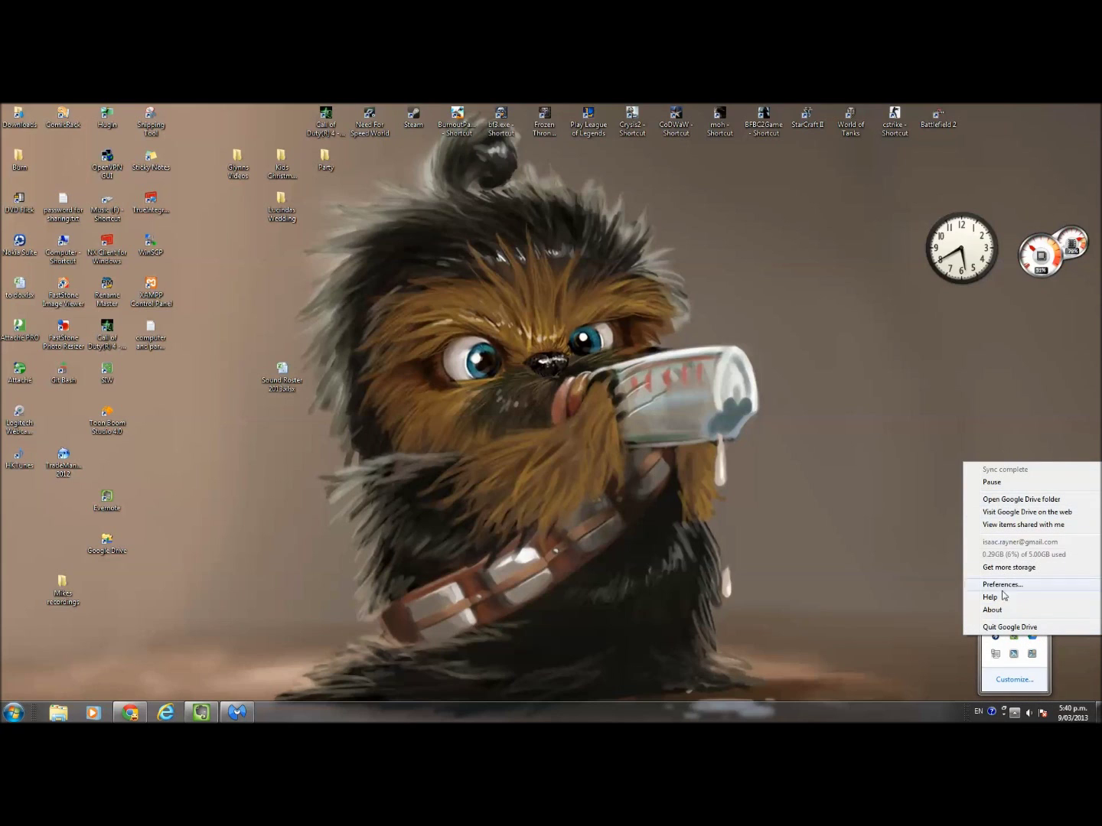
click(713, 561)
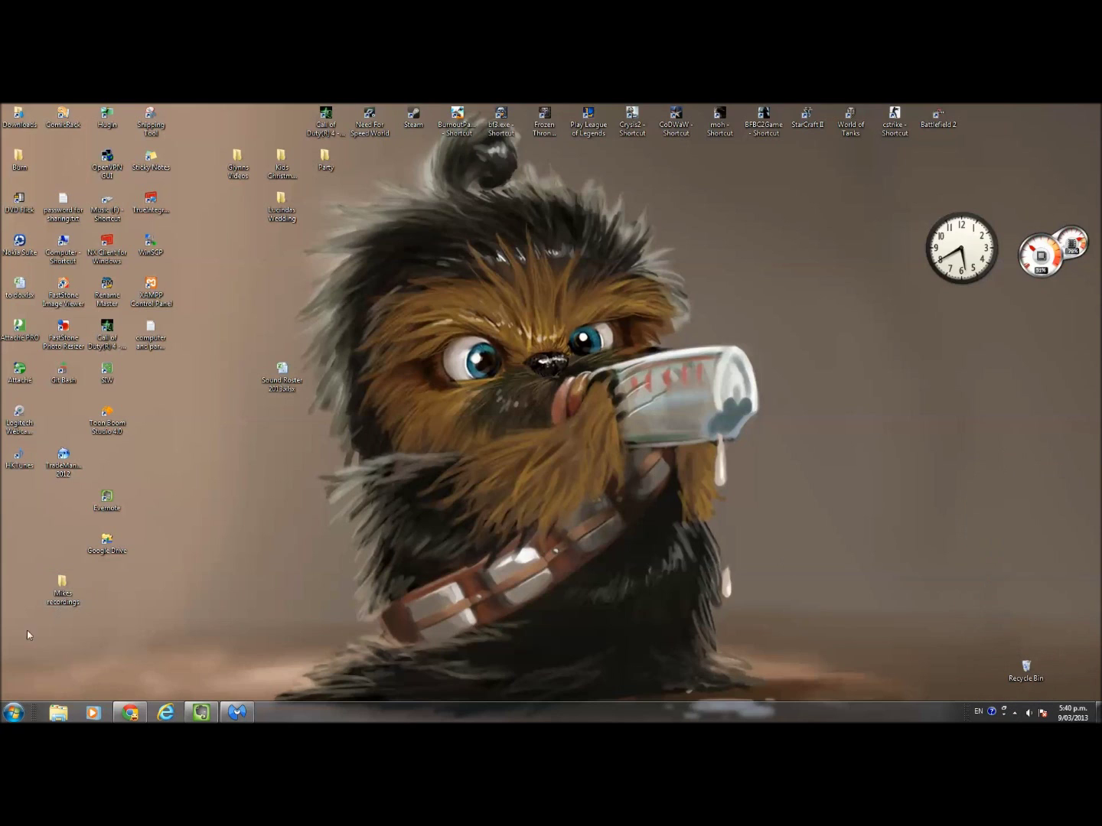
Step: Open the Documents library, view the Google Drive folder from the favourites and close the window
click(13, 712)
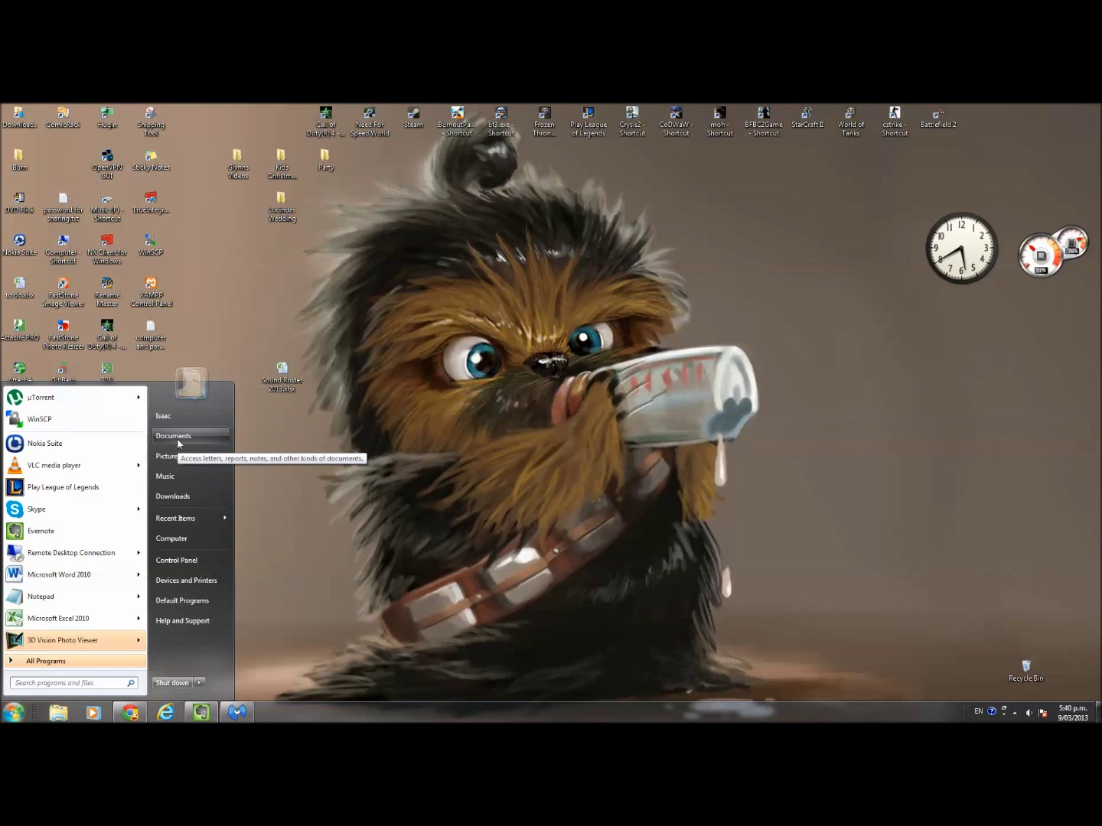
click(254, 499)
drag(1101, 193, 587, 170)
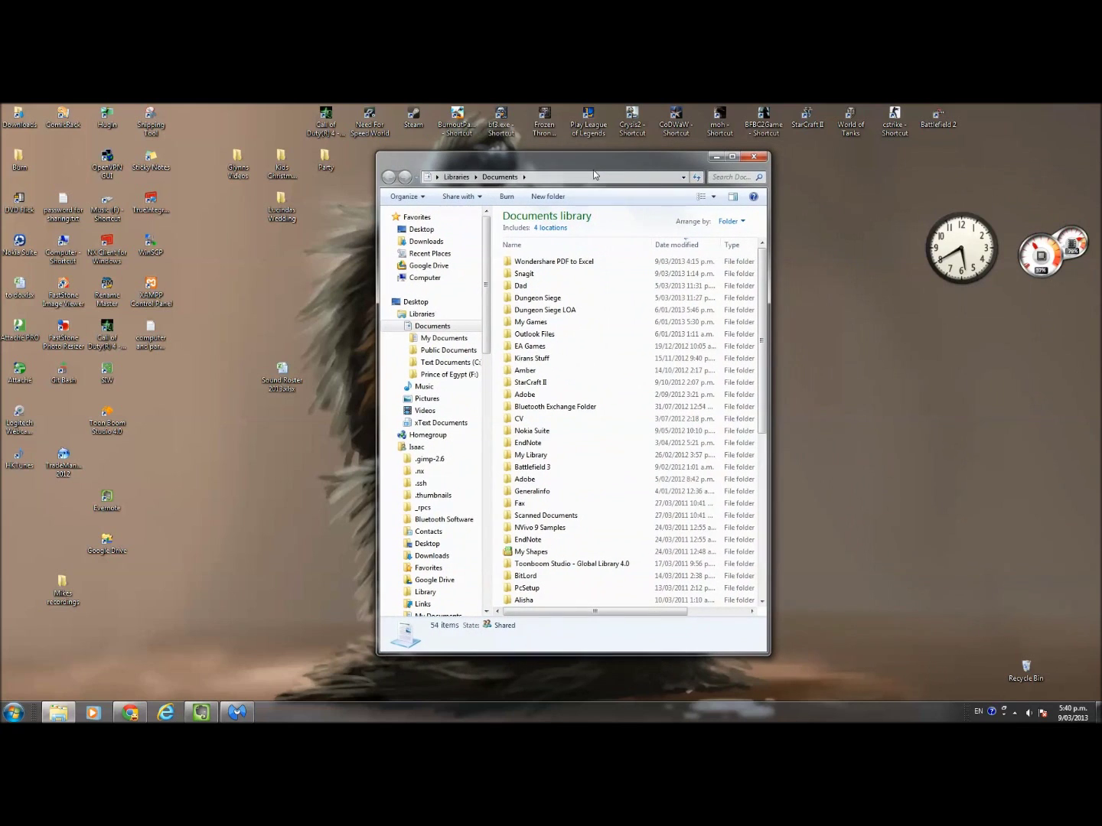
click(415, 268)
click(754, 156)
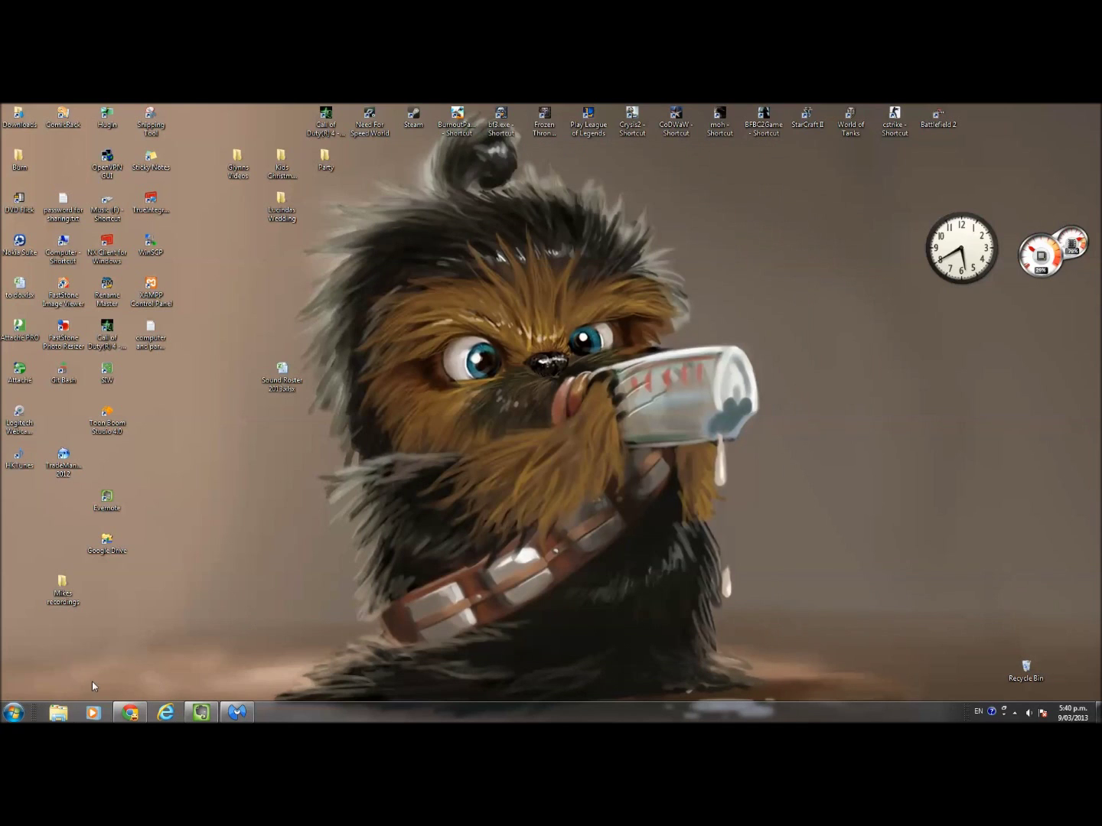
Step: Open the computer's file browser and go to the Google Drive folder in the favourites
click(13, 712)
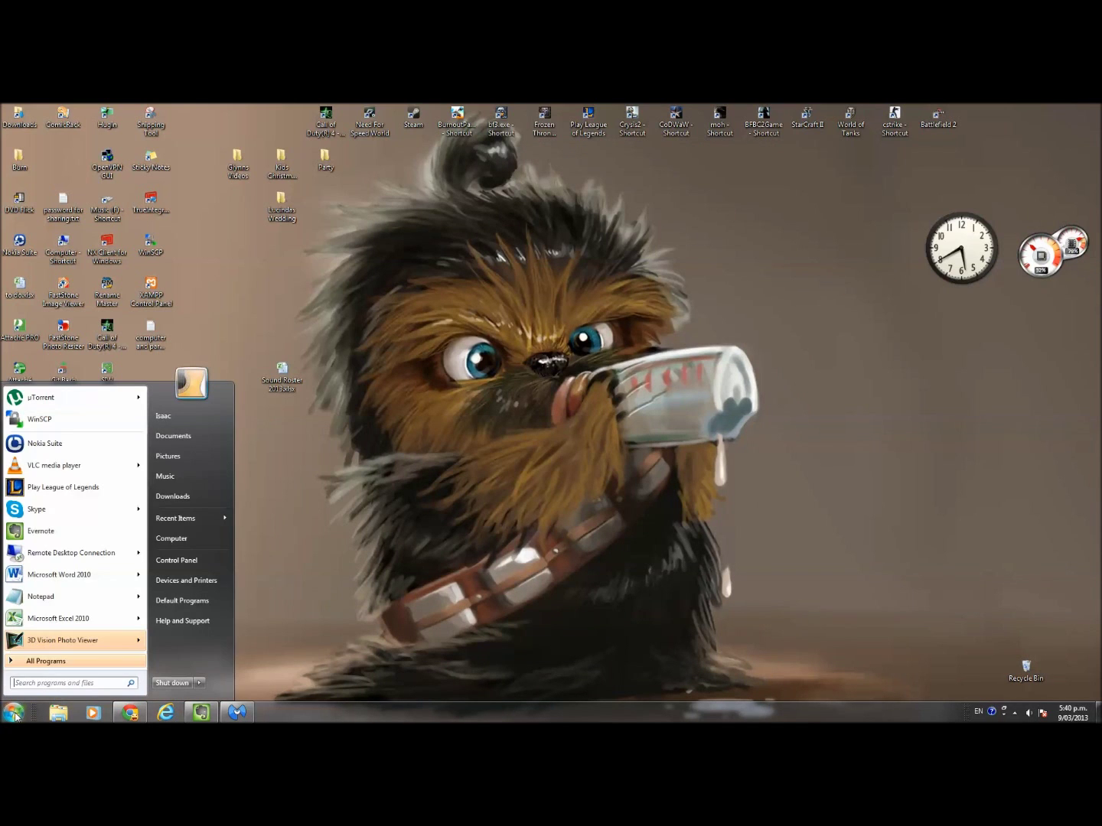
click(173, 539)
scroll(486, 251, up, 2)
scroll(486, 251, up, 1)
click(429, 265)
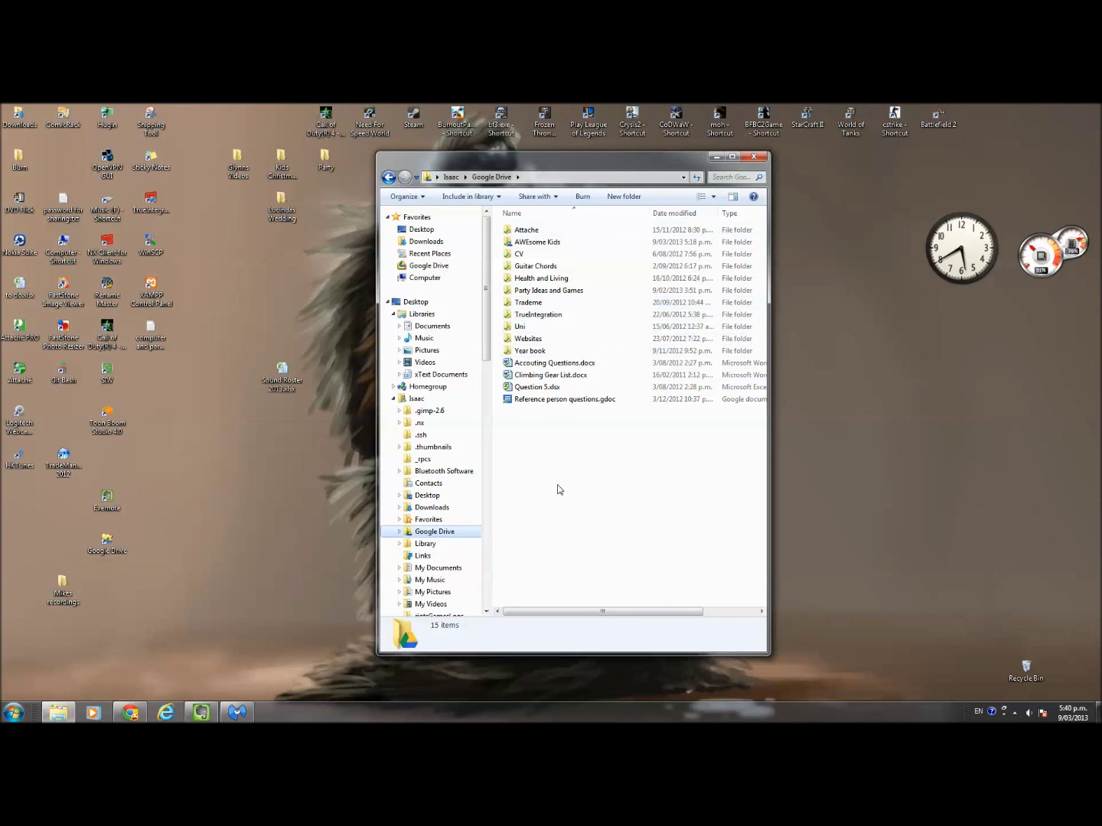
Step: Create a new Microsoft Word document in the Google Drive folder and delete it
right_click(541, 439)
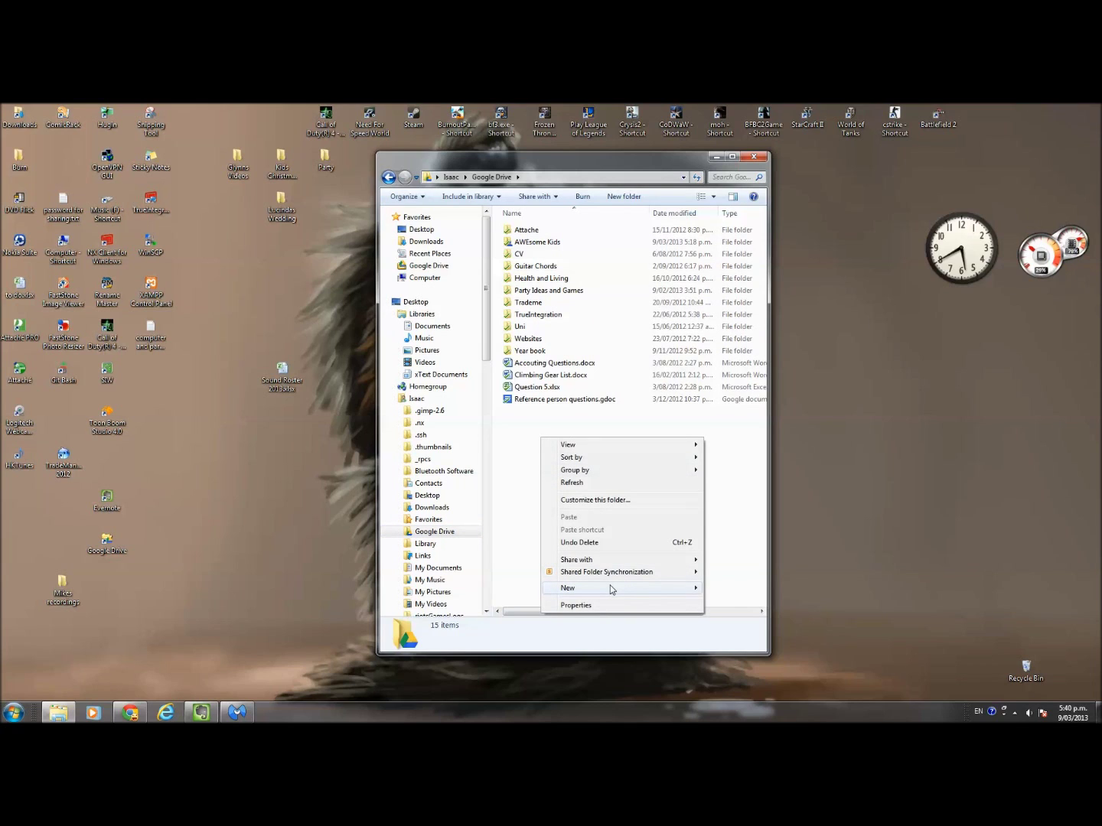
mouse_move(610, 588)
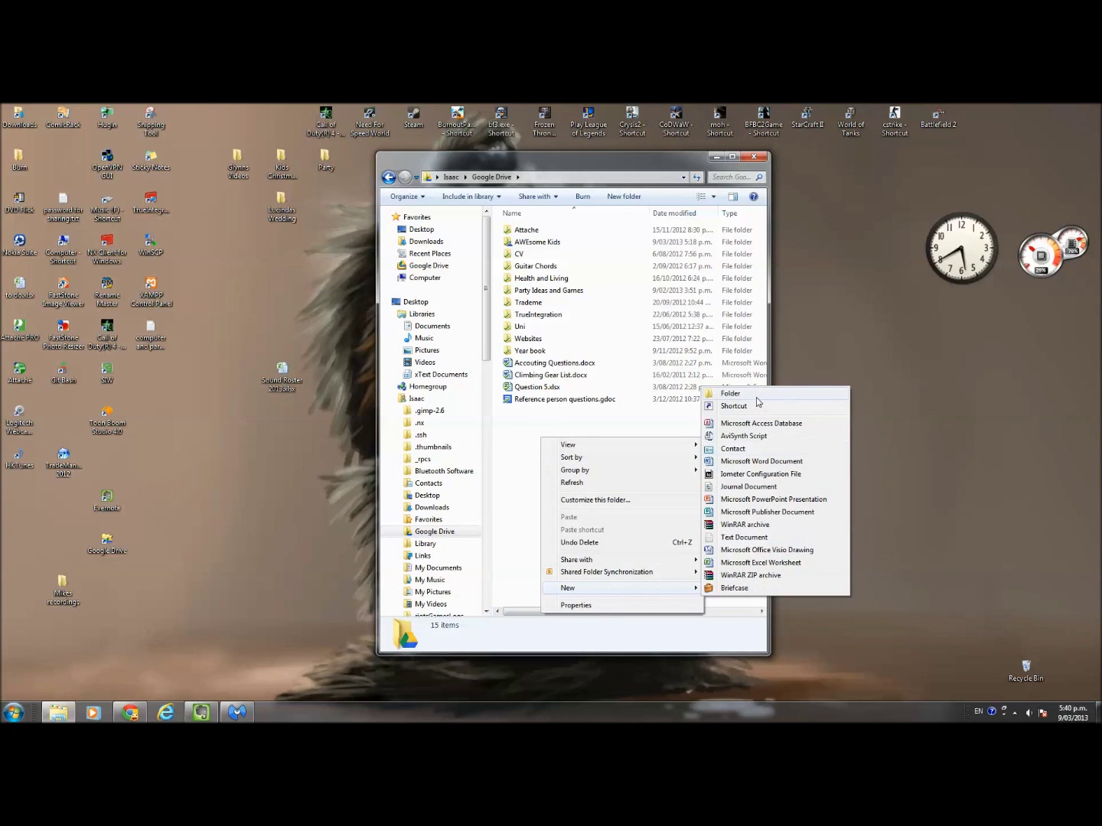
click(760, 462)
click(539, 458)
click(567, 389)
key(Delete)
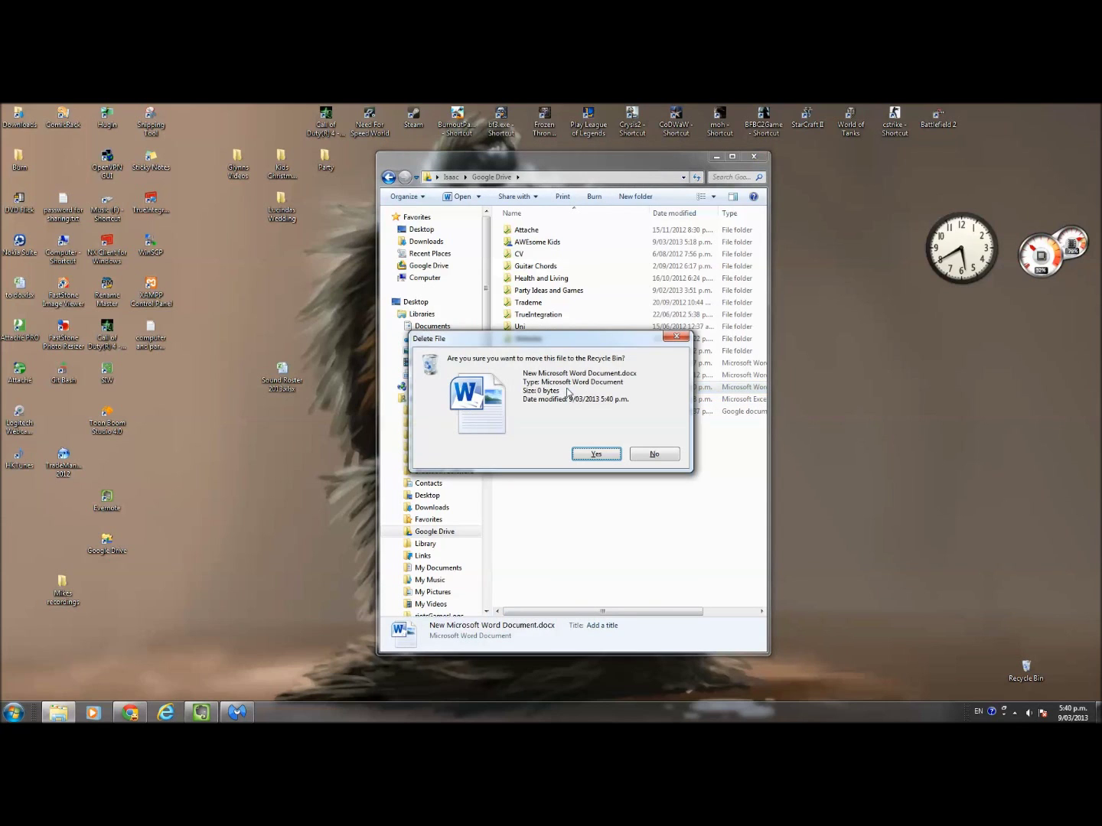
click(609, 453)
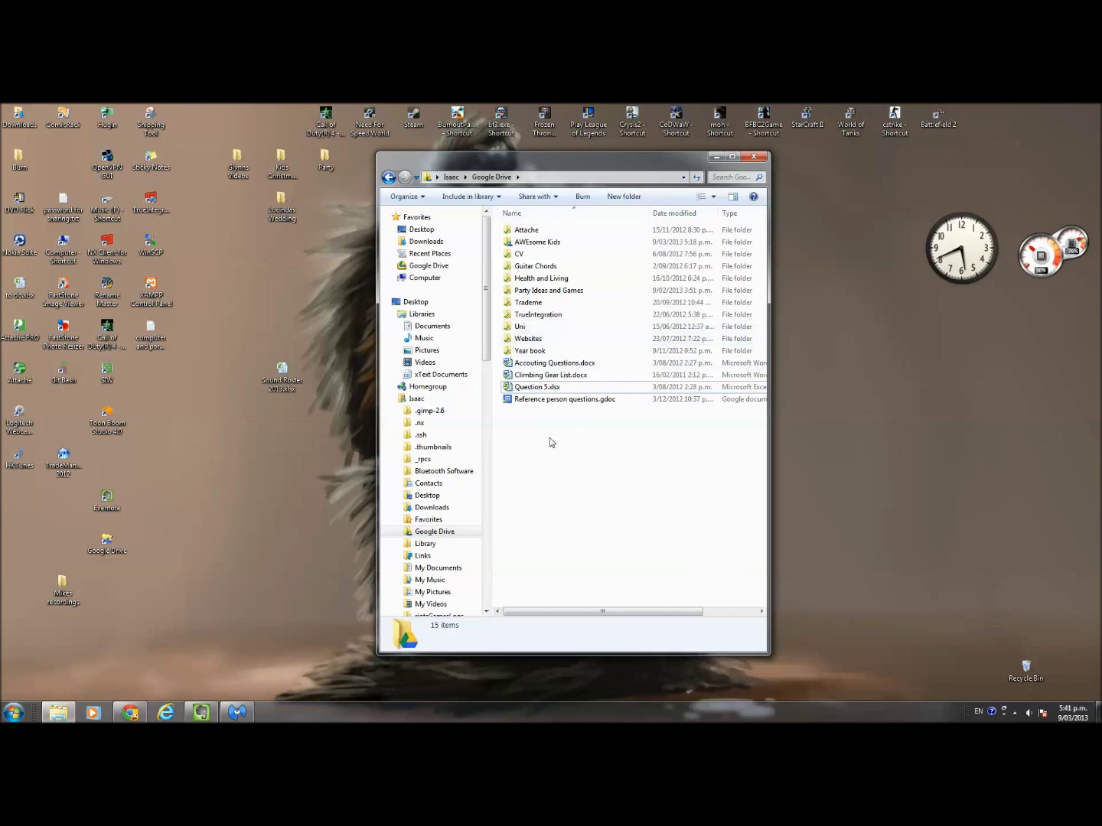
Step: Open the shared AWEsome Kids folder to view its contents and return to the Google Drive folder
drag(548, 436, 521, 264)
click(600, 485)
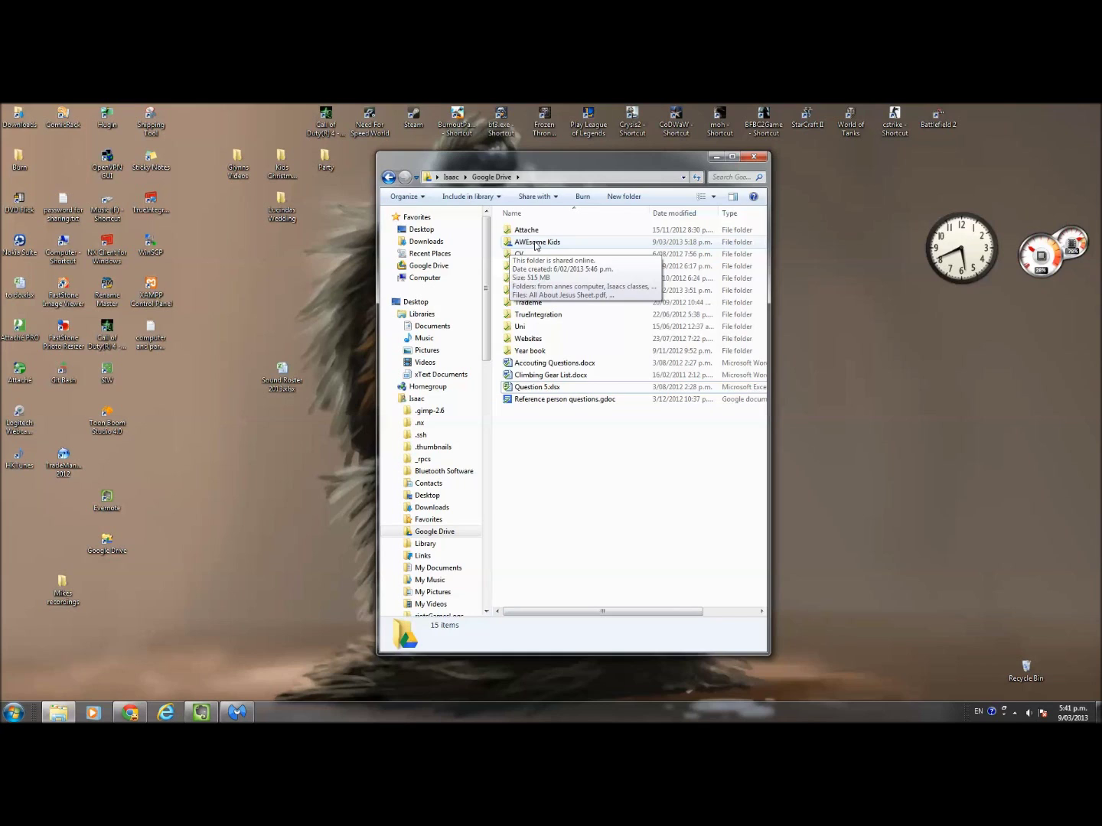
double_click(535, 243)
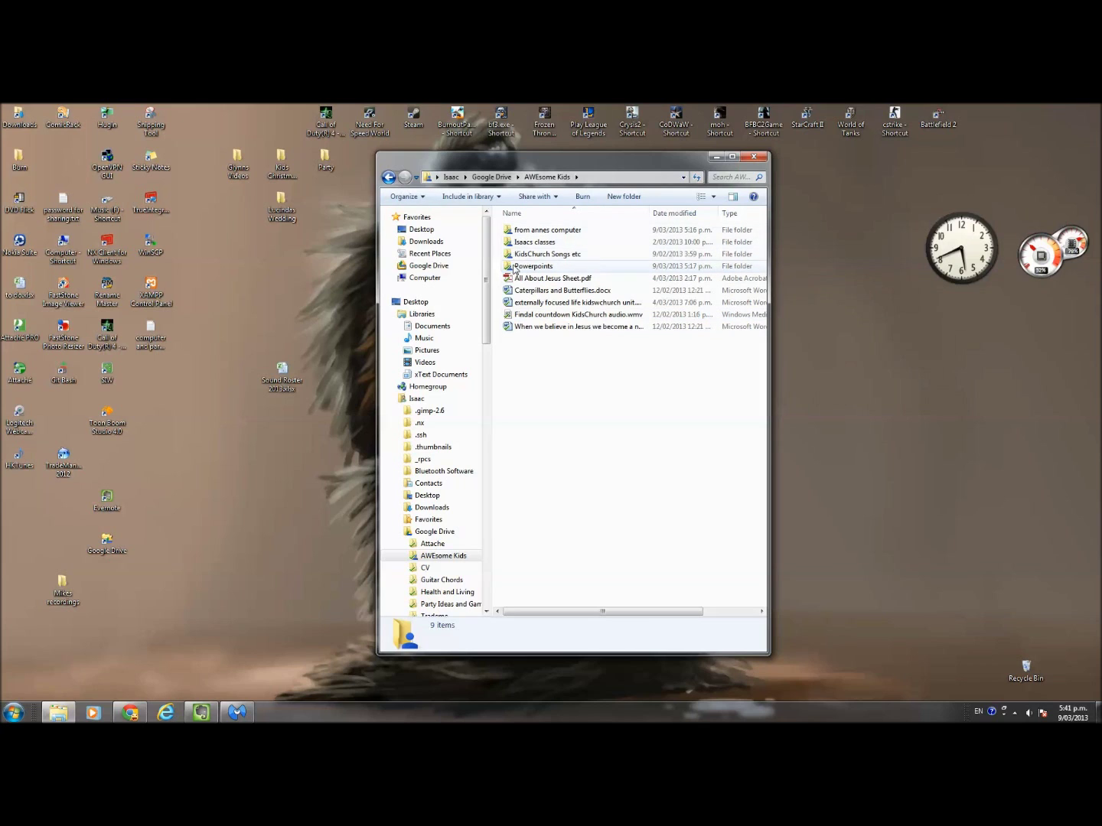
click(390, 178)
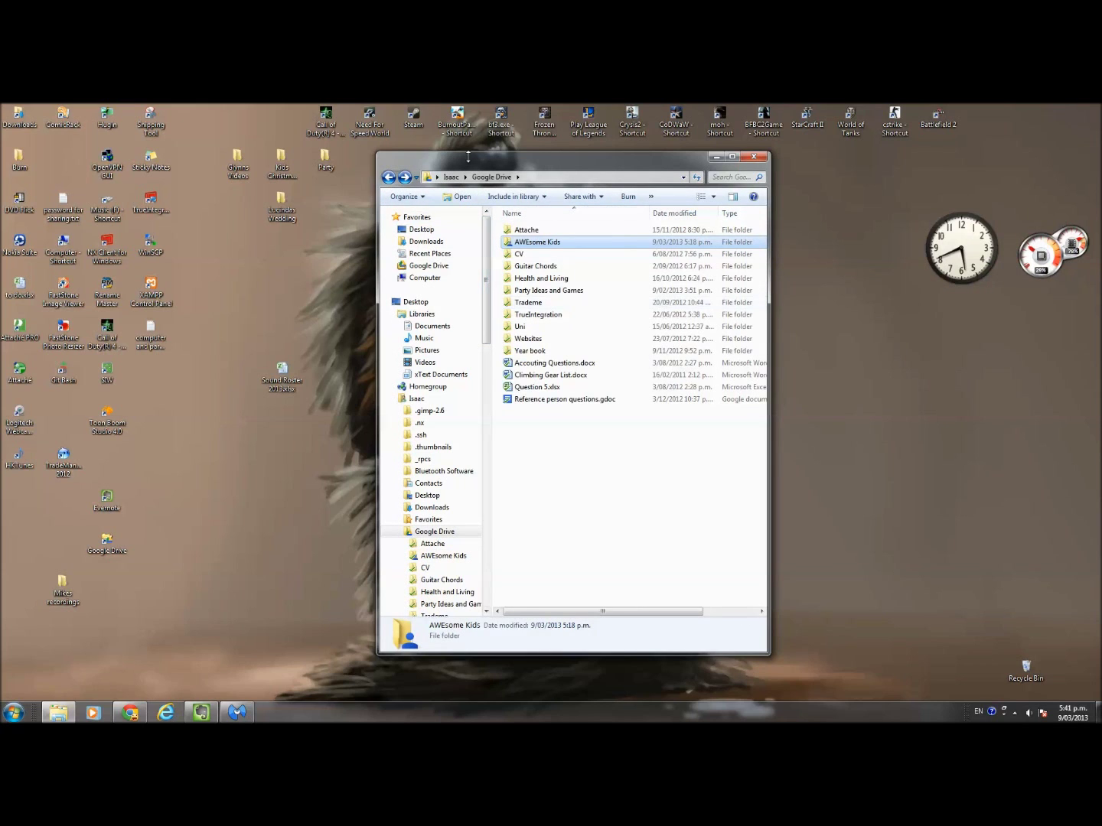
click(589, 457)
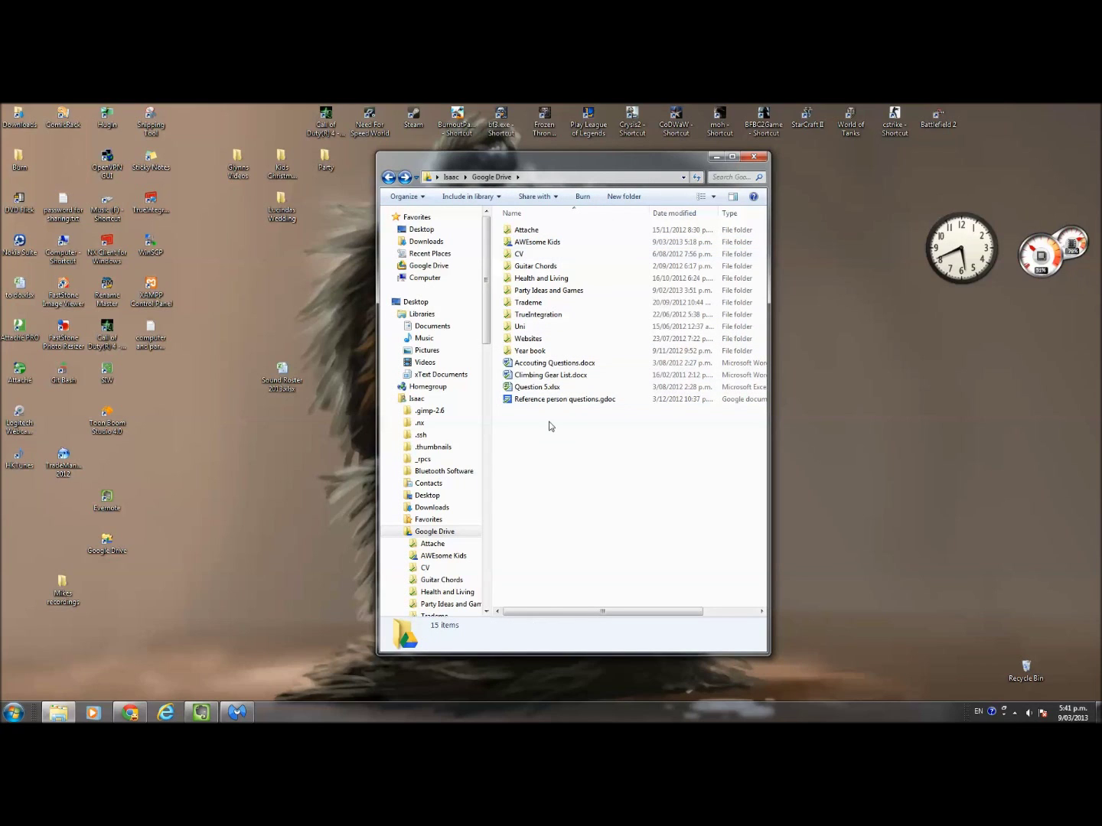
Step: Create another blank Word document in the Google Drive folder and move it to the Recycle Bin
right_click(551, 424)
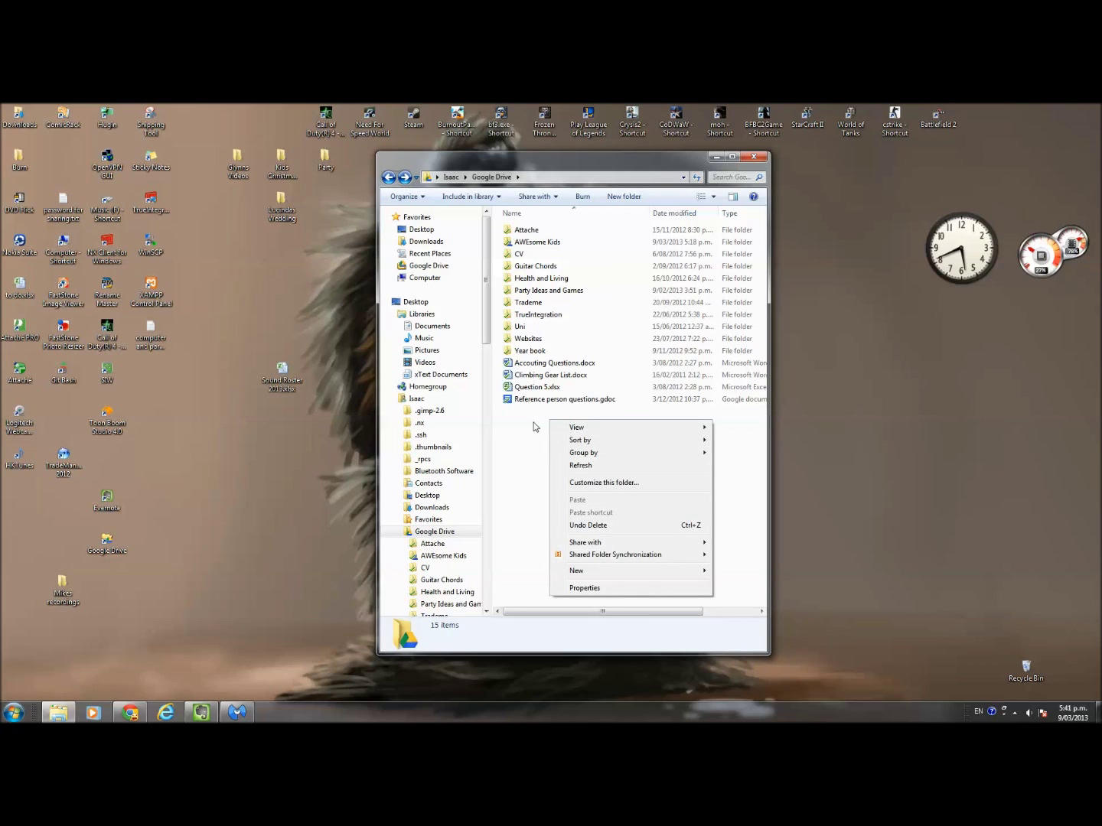
click(534, 424)
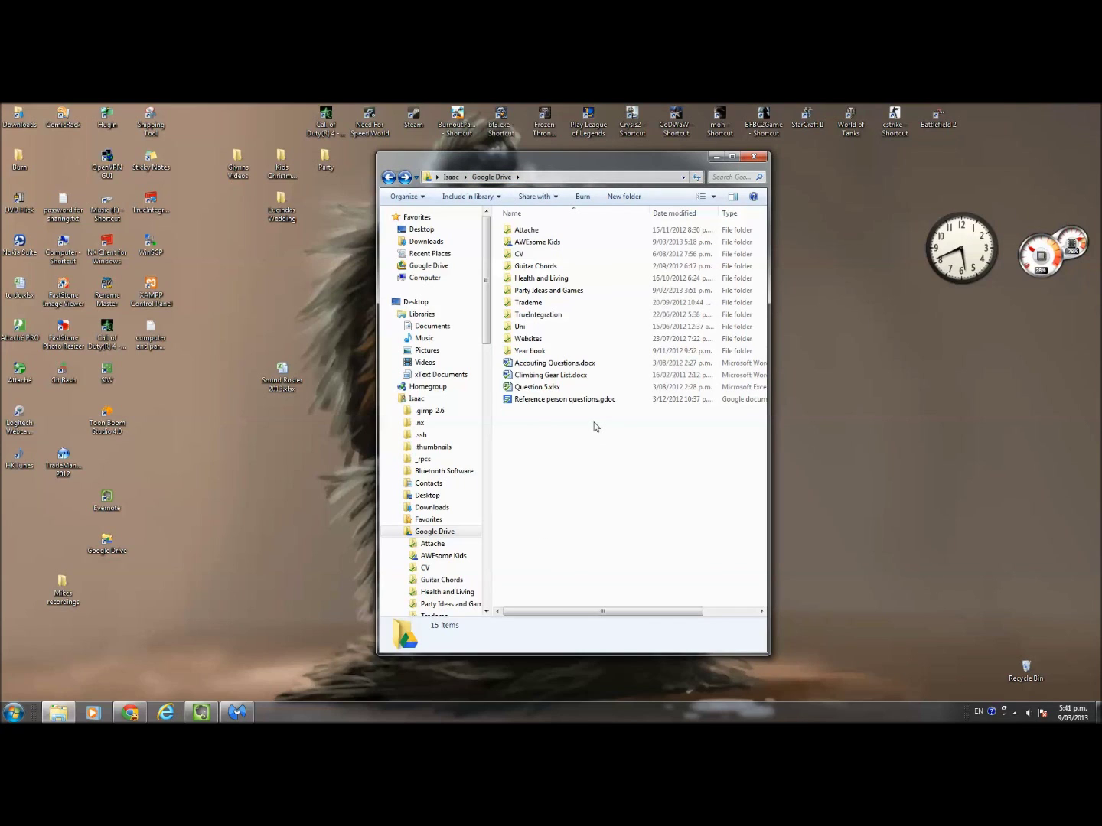
right_click(540, 419)
mouse_move(617, 570)
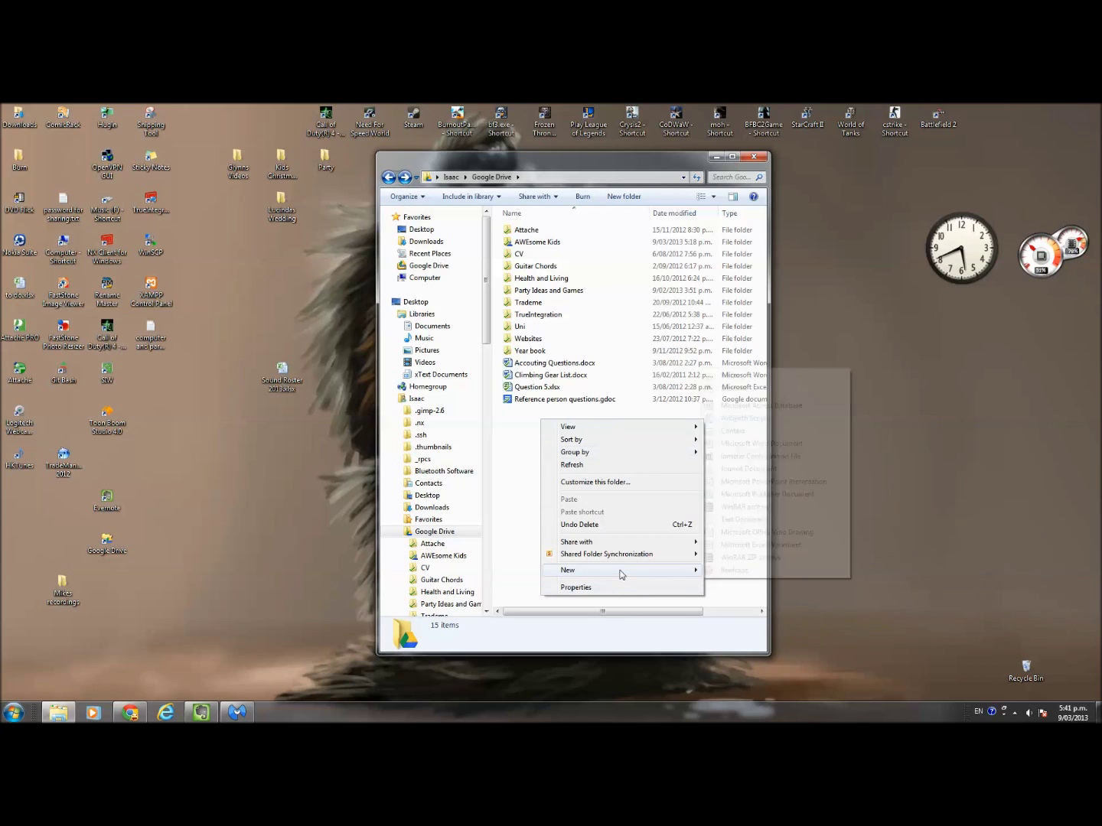
click(750, 443)
key(Return)
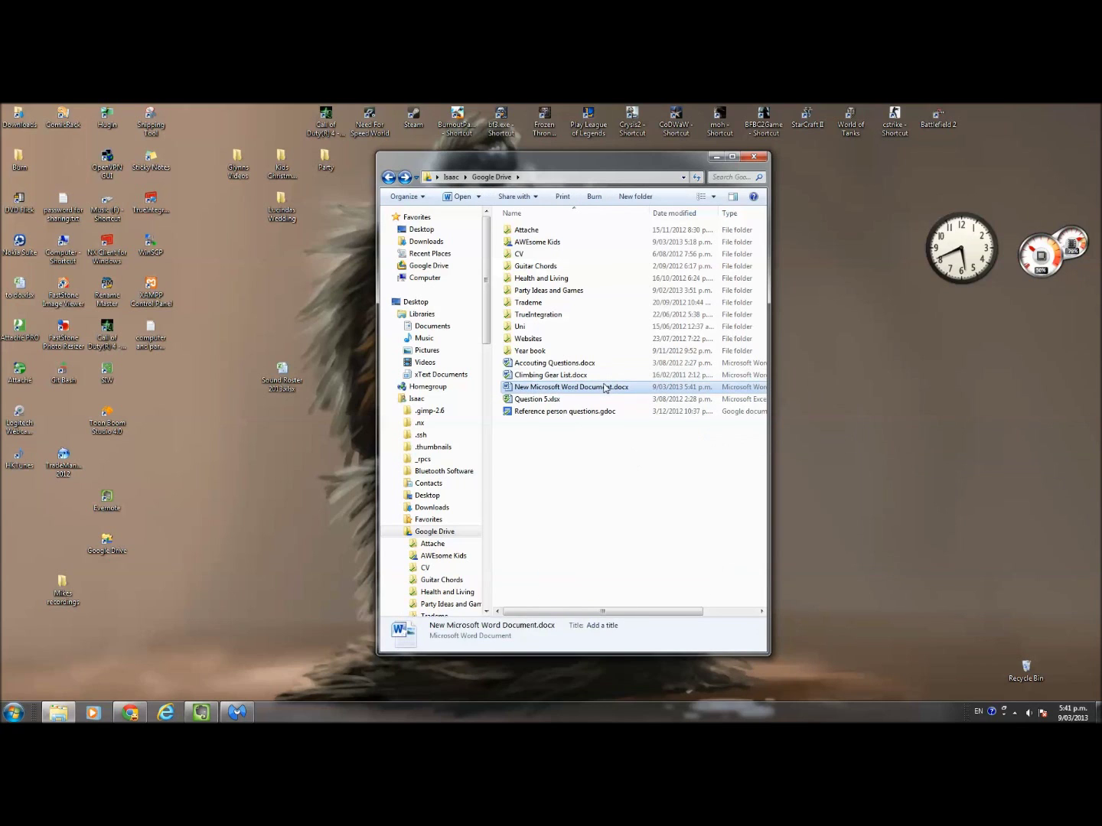
key(Delete)
key(Return)
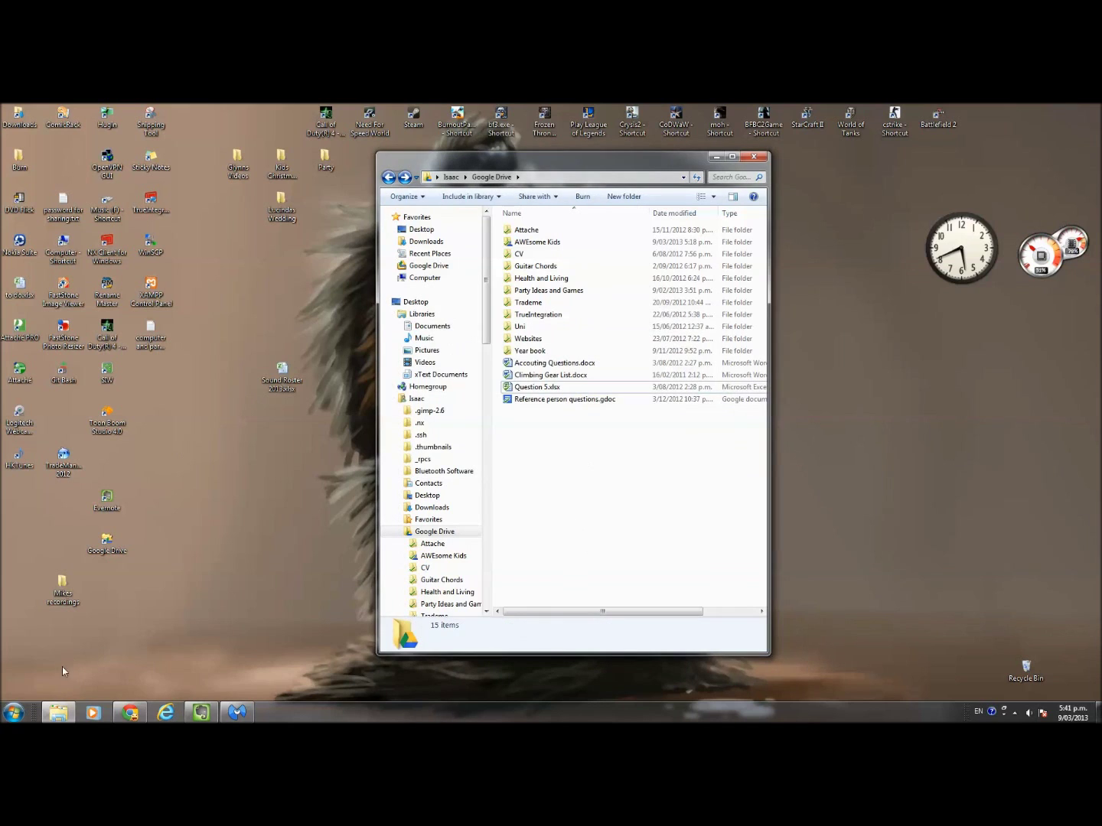
Step: Launch Microsoft Word 2010 and write "Hello guys how are you" in the blank document
click(21, 710)
text(word)
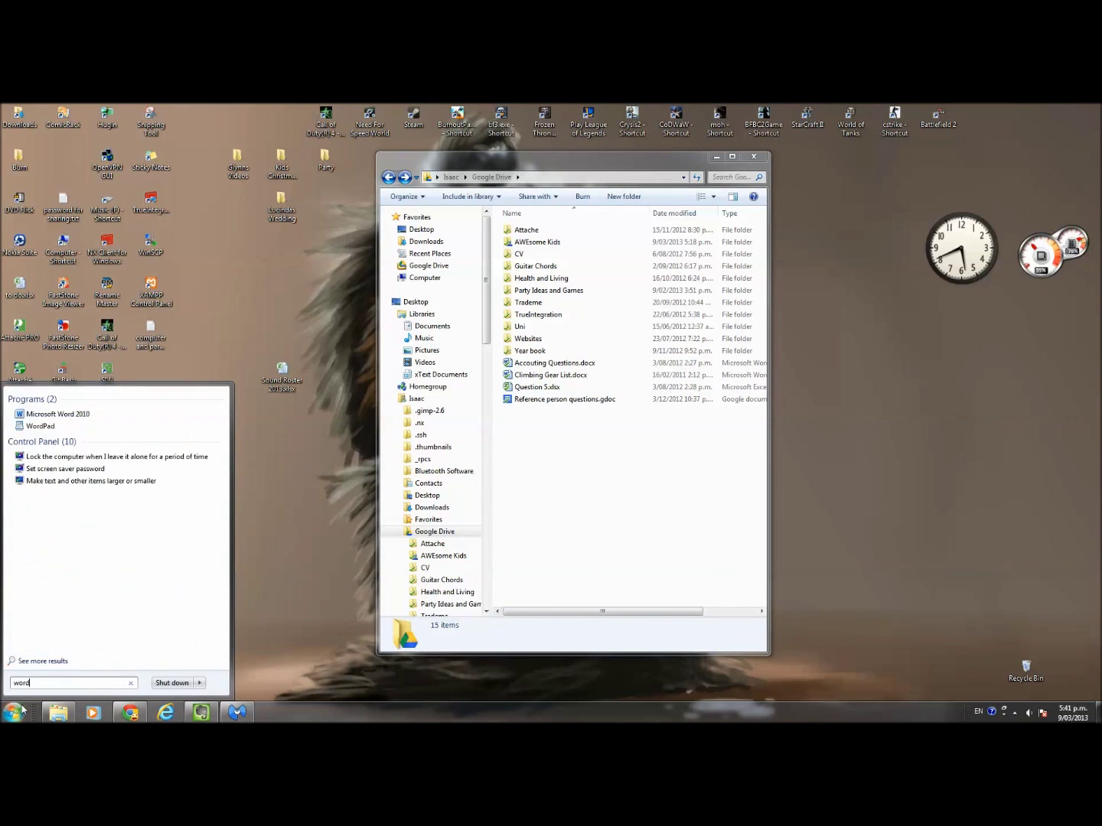
key(Return)
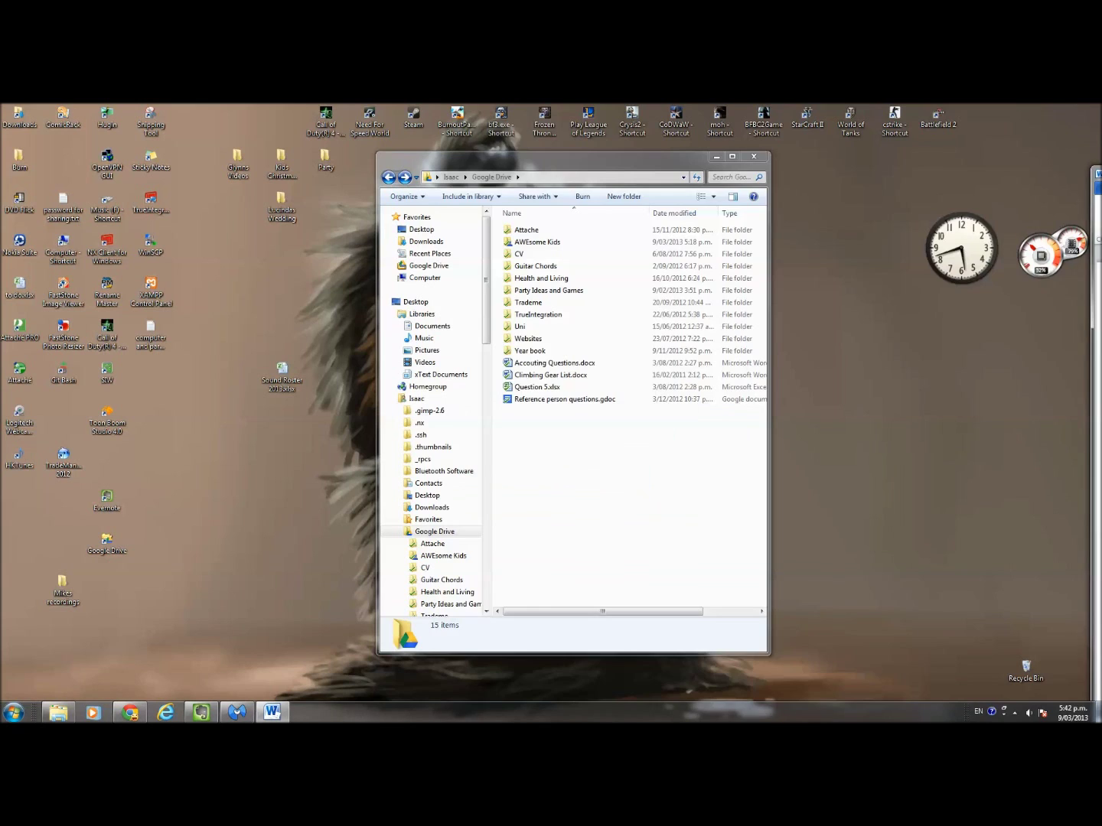
text(Hee)
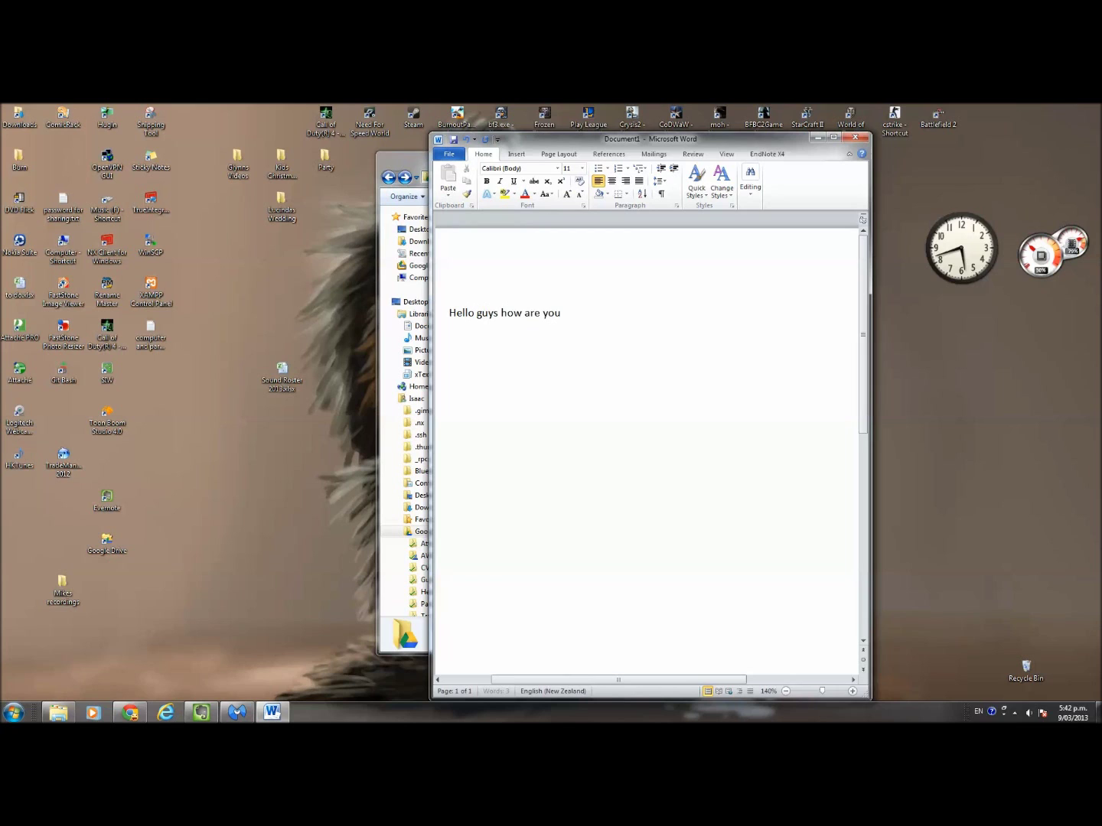
Step: Save the document as "Hello guys how are you.docx" in the Google Drive folder and close Word
key(ctrl+s)
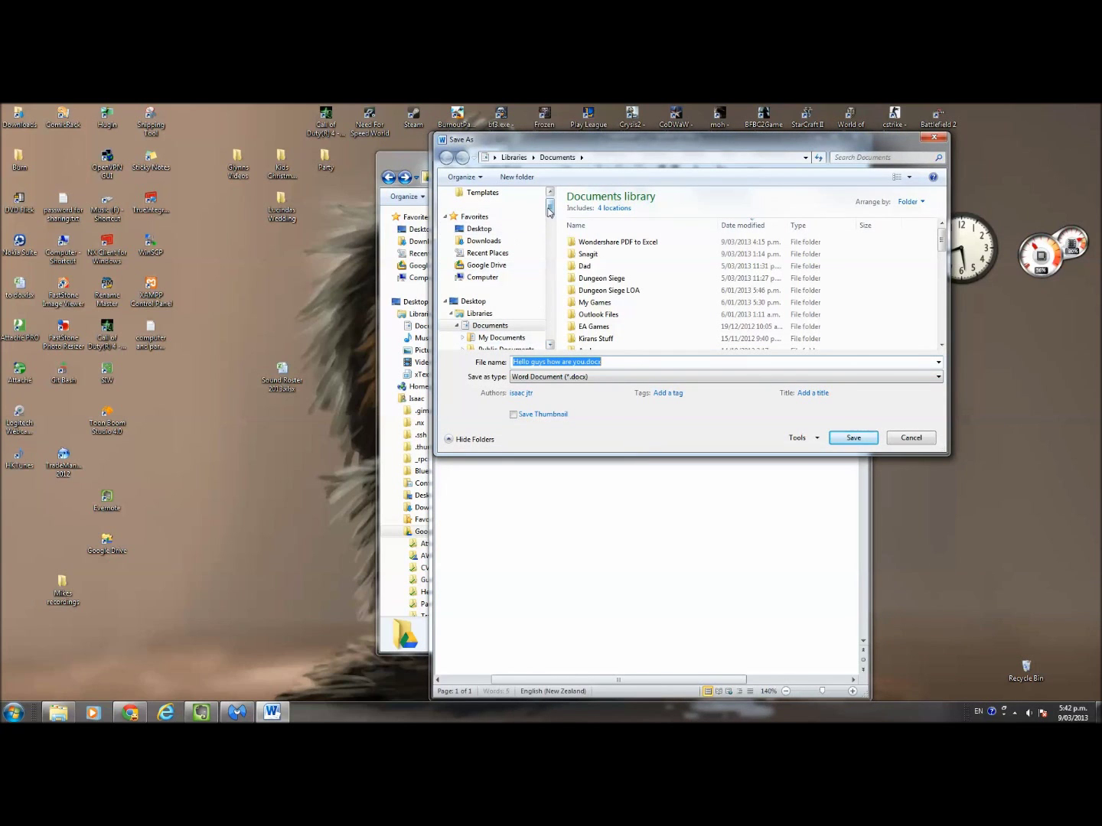
scroll(549, 205, up, 2)
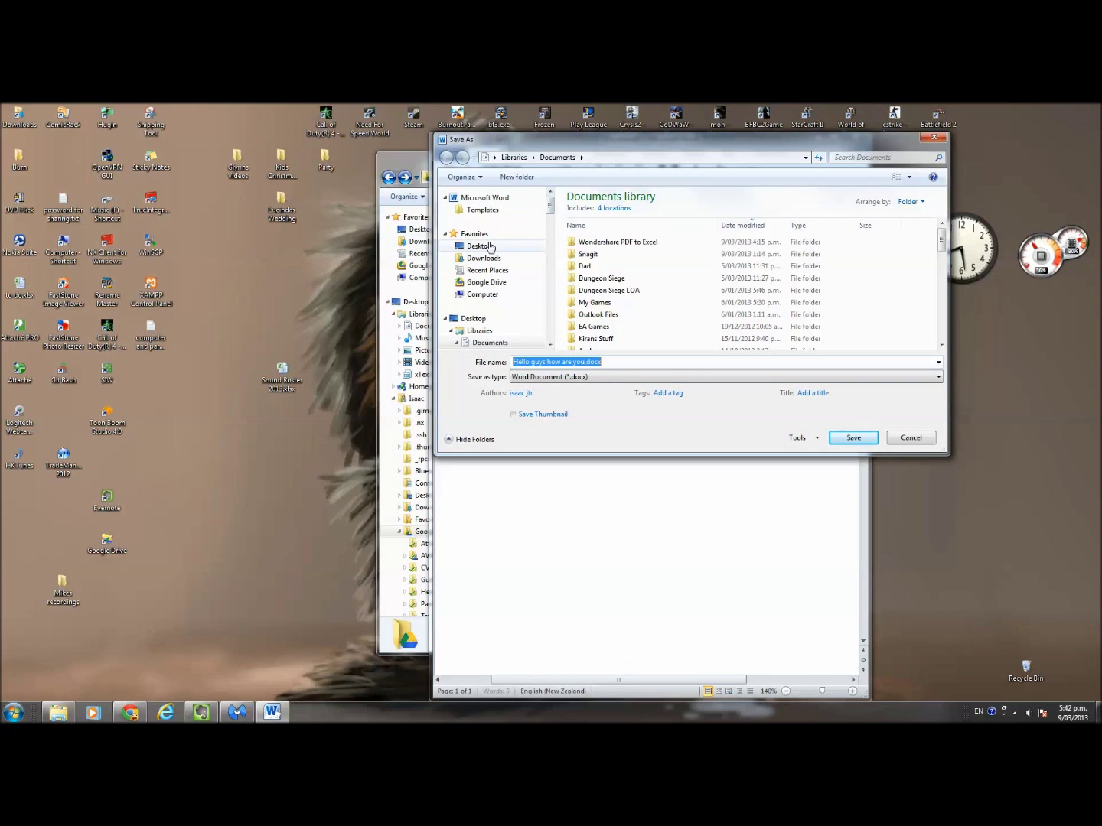
click(481, 284)
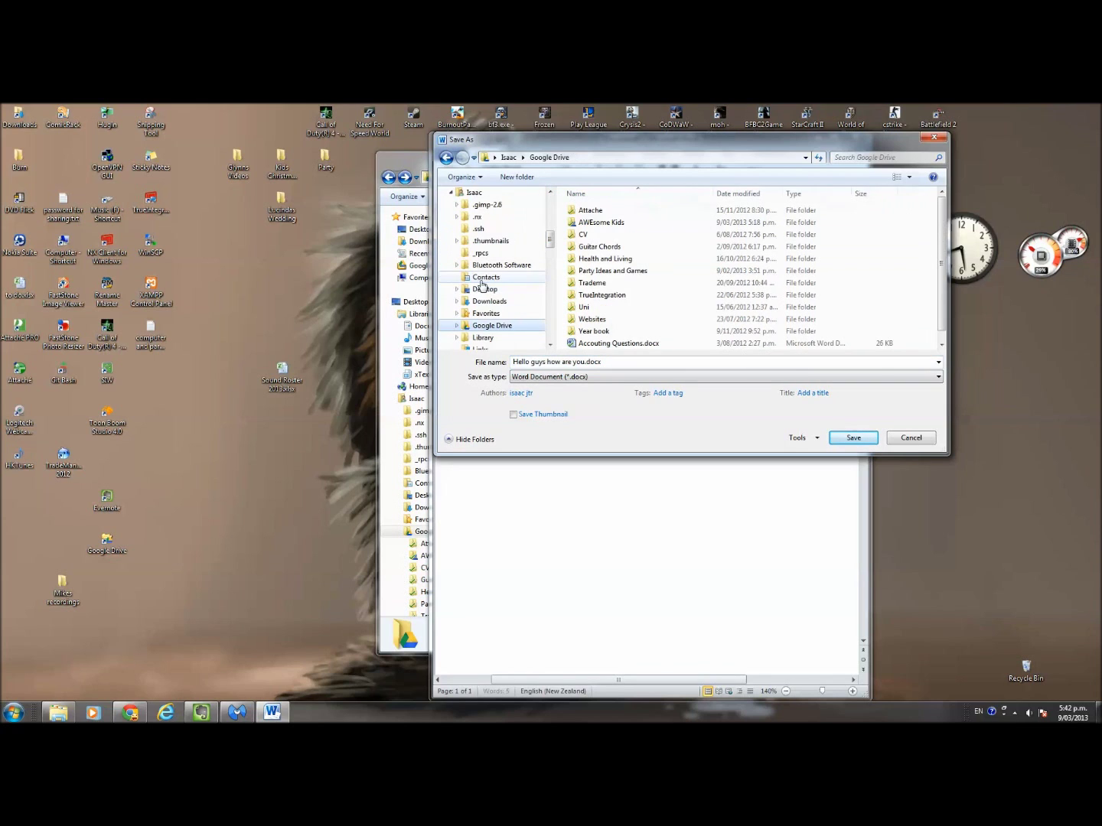
scroll(657, 293, up, 3)
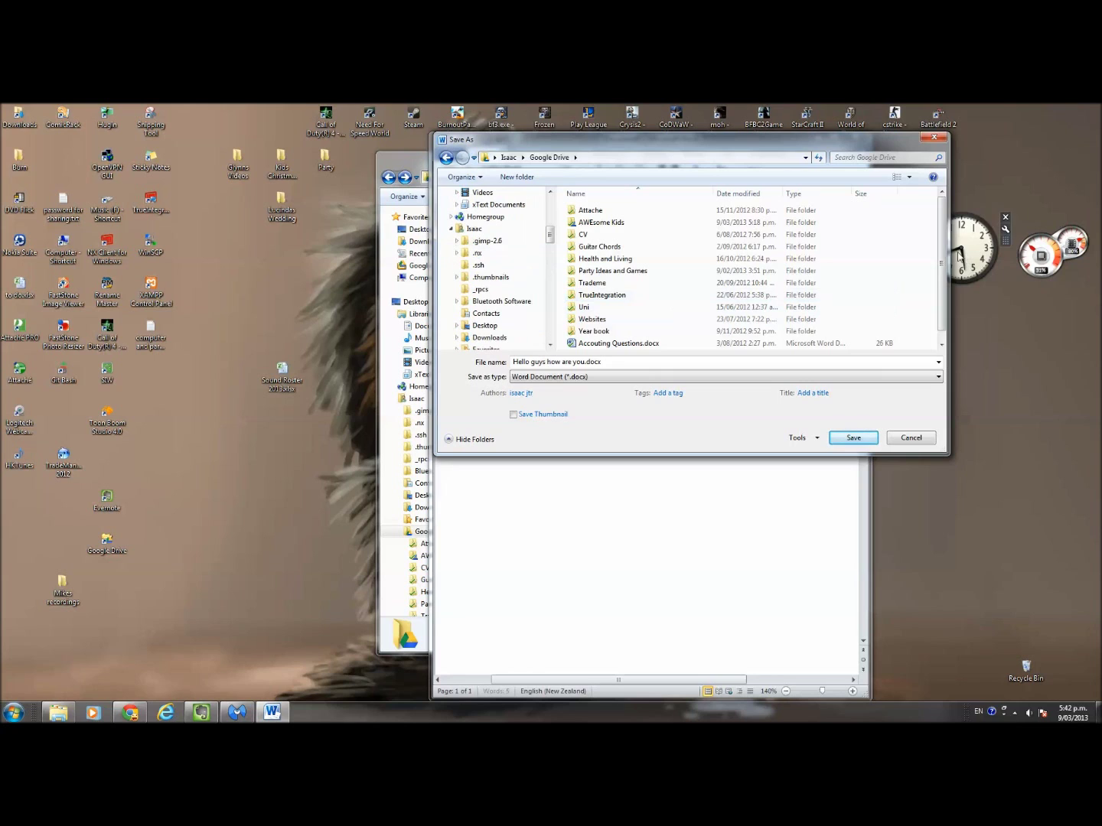
scroll(943, 270, down, 1)
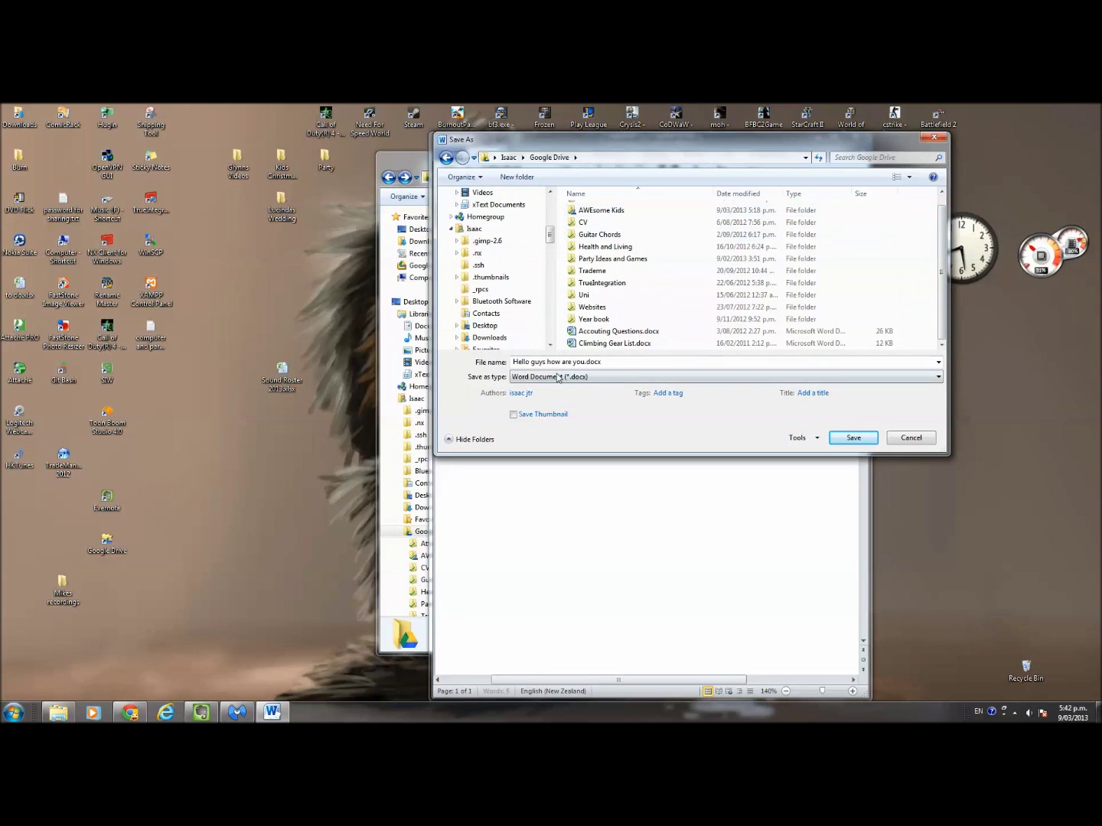
click(853, 438)
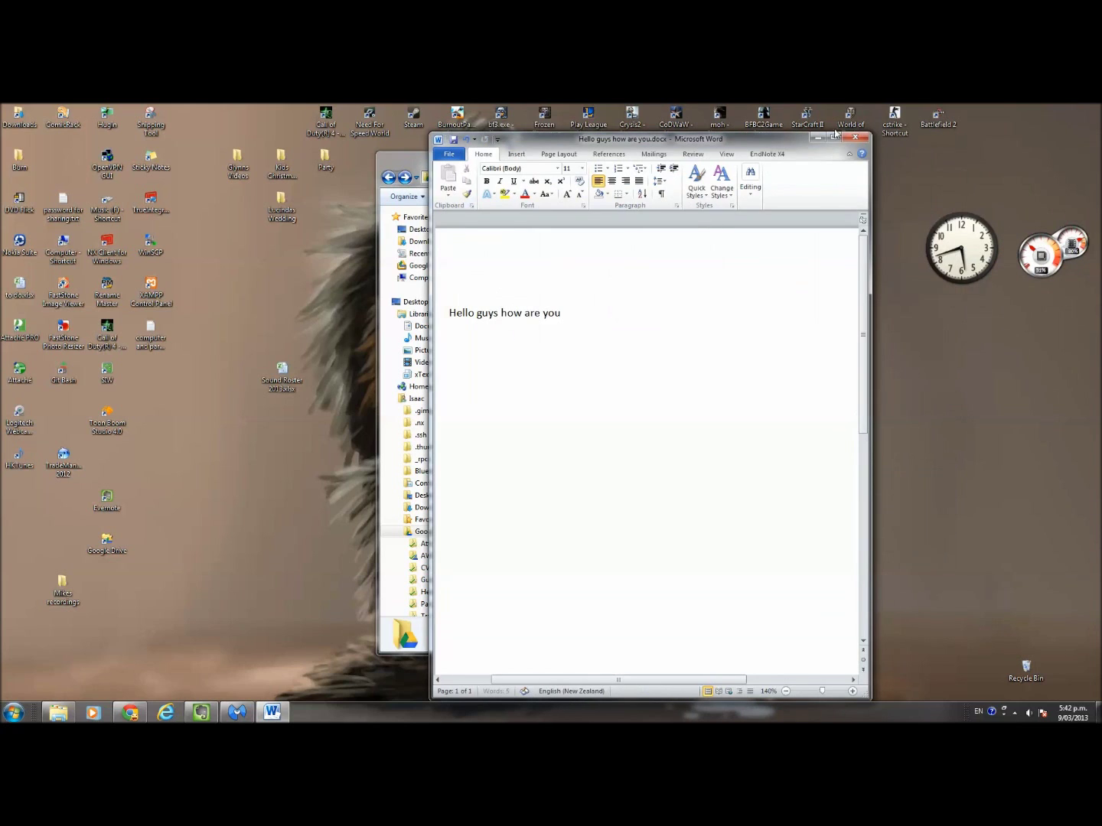
click(854, 139)
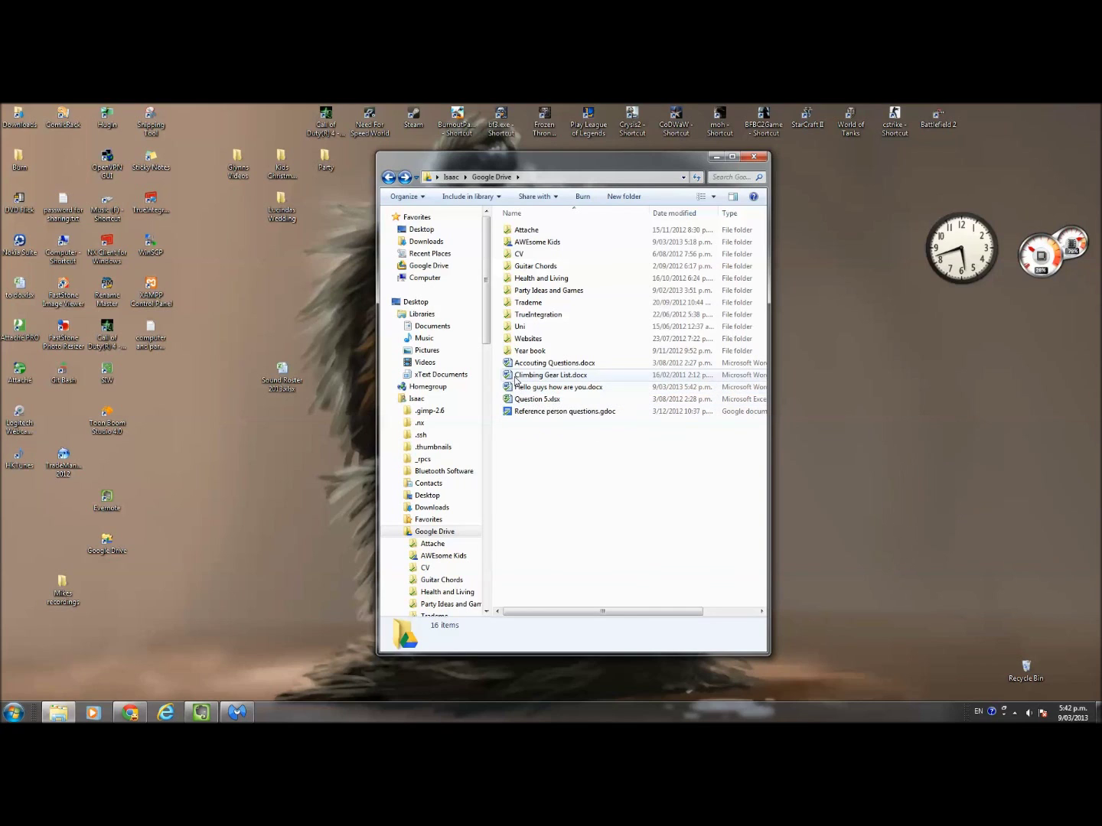
Step: Check the Google Drive sync status in the system tray and return to the Google Drive folder
click(1014, 715)
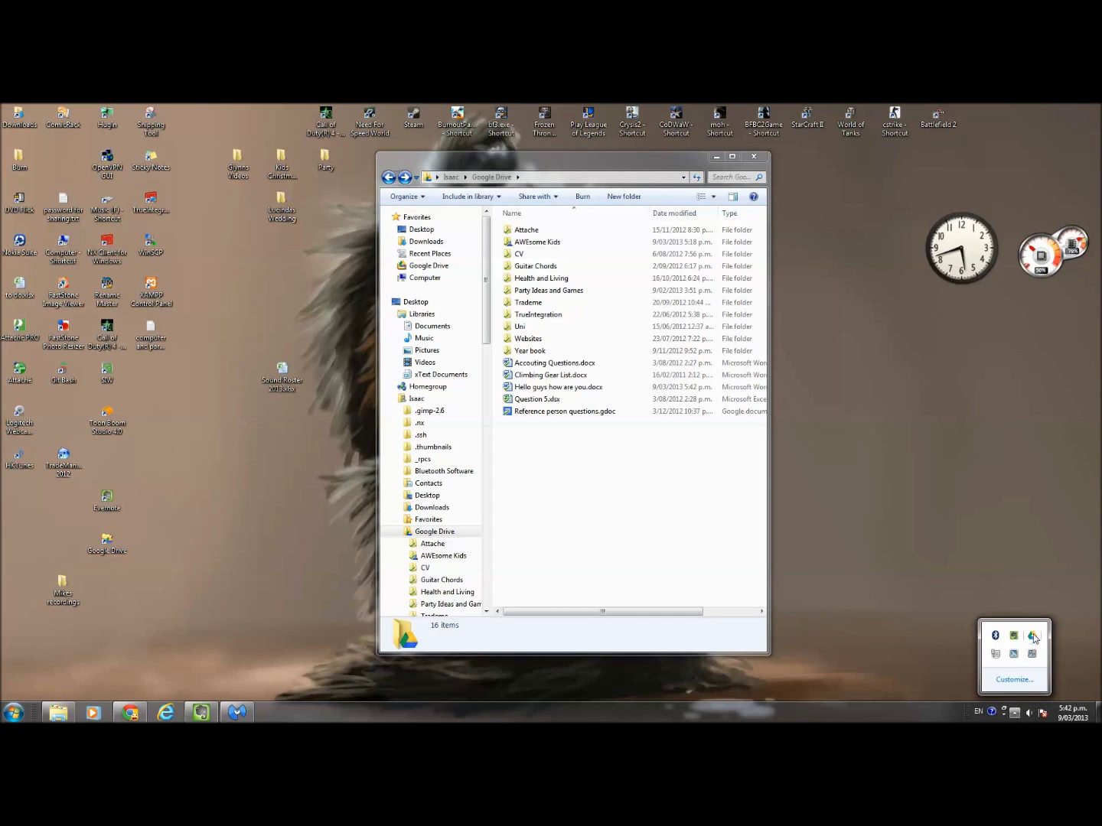
mouse_move(1034, 639)
click(590, 483)
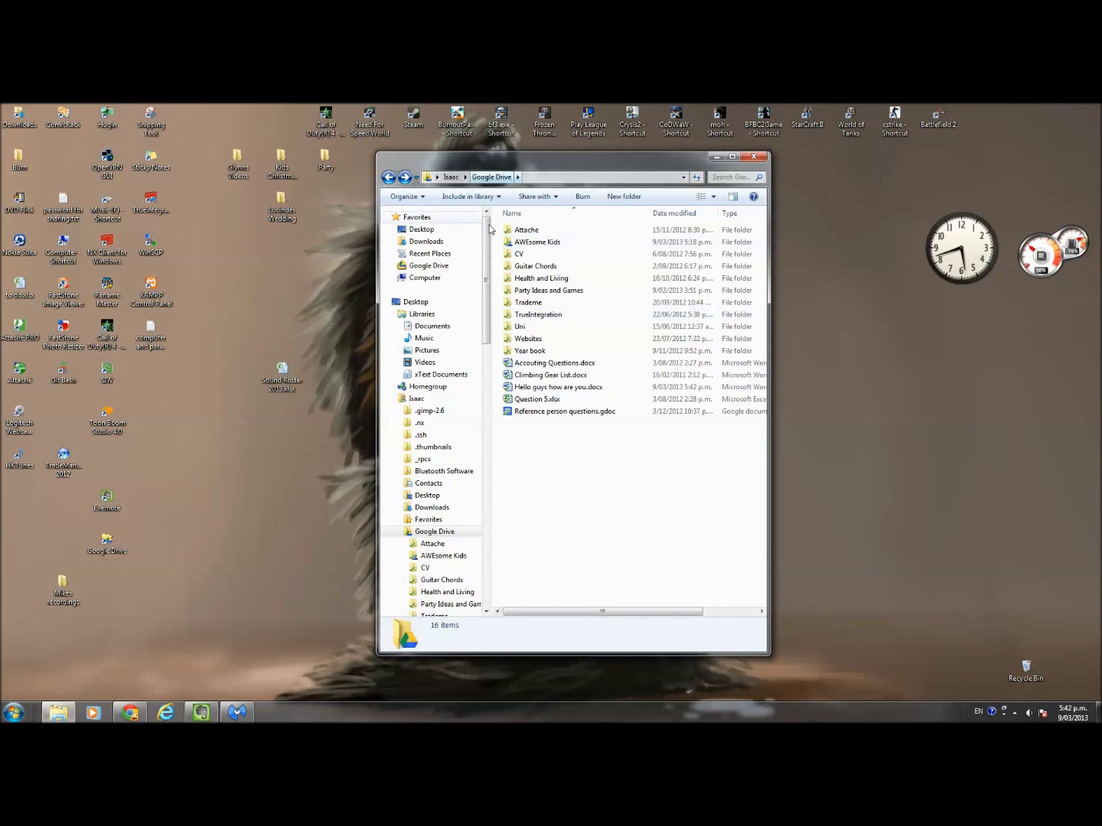
Step: Move "Hello guys how are you.docx" from the Google Drive folder to the Recycle Bin
click(548, 387)
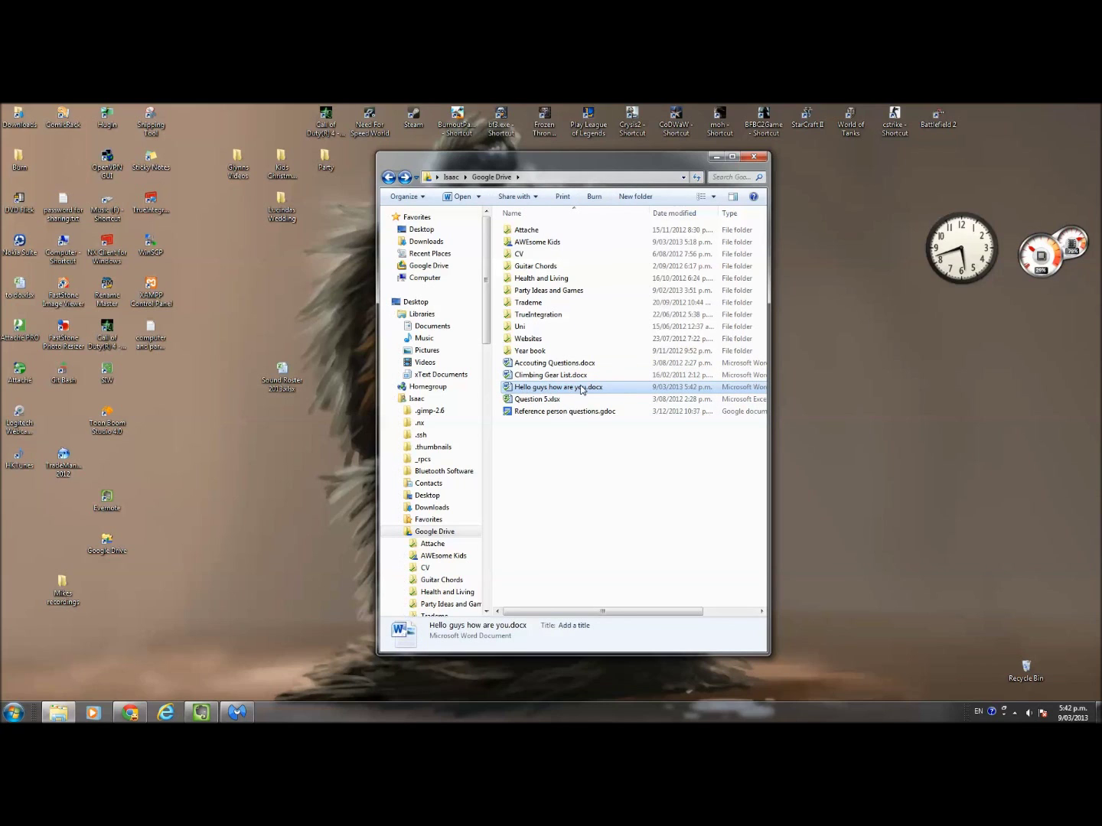
key(Delete)
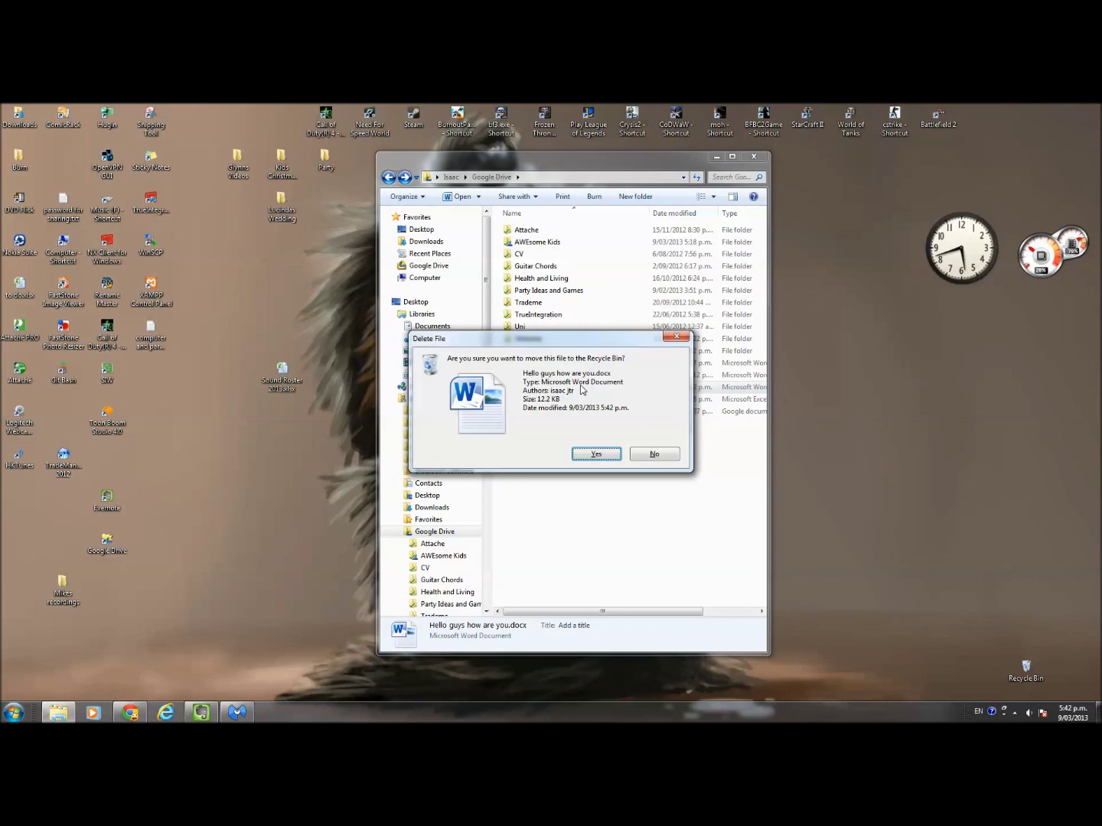
click(596, 455)
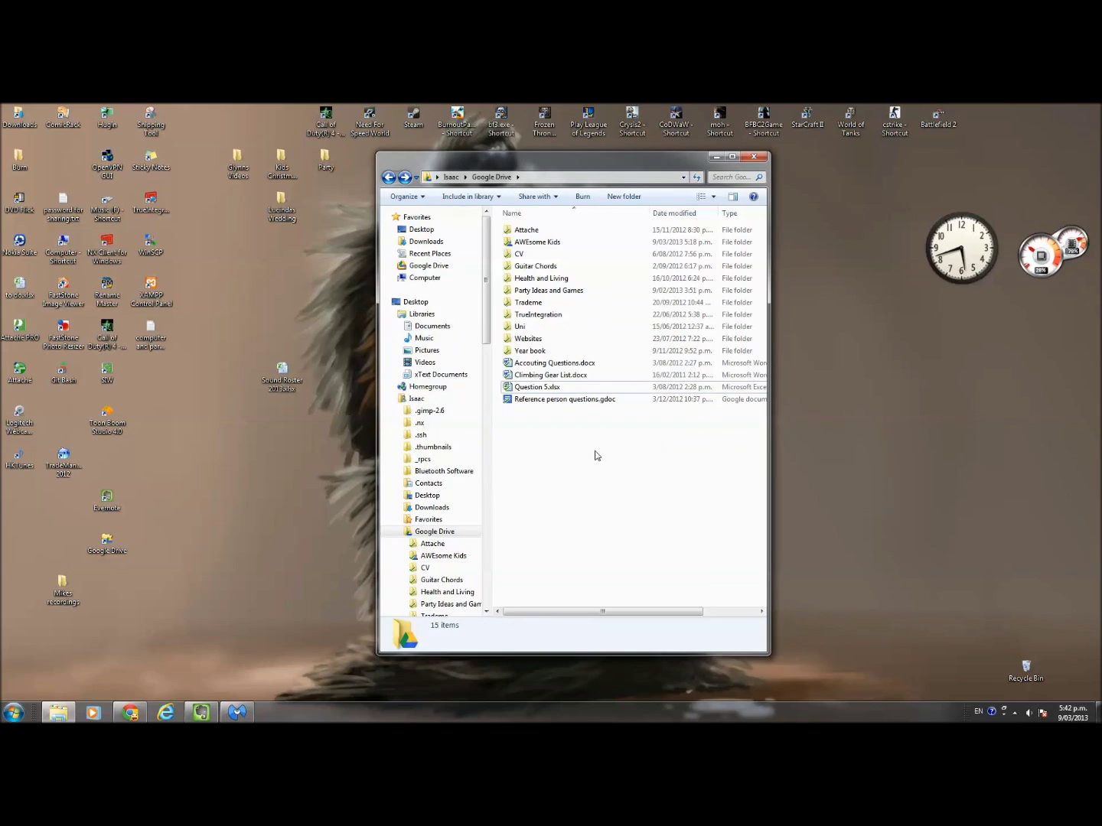
Step: View the contents of the shared AWEsome Kids folder and its first subfolder, ending back in AWEsome Kids
double_click(535, 242)
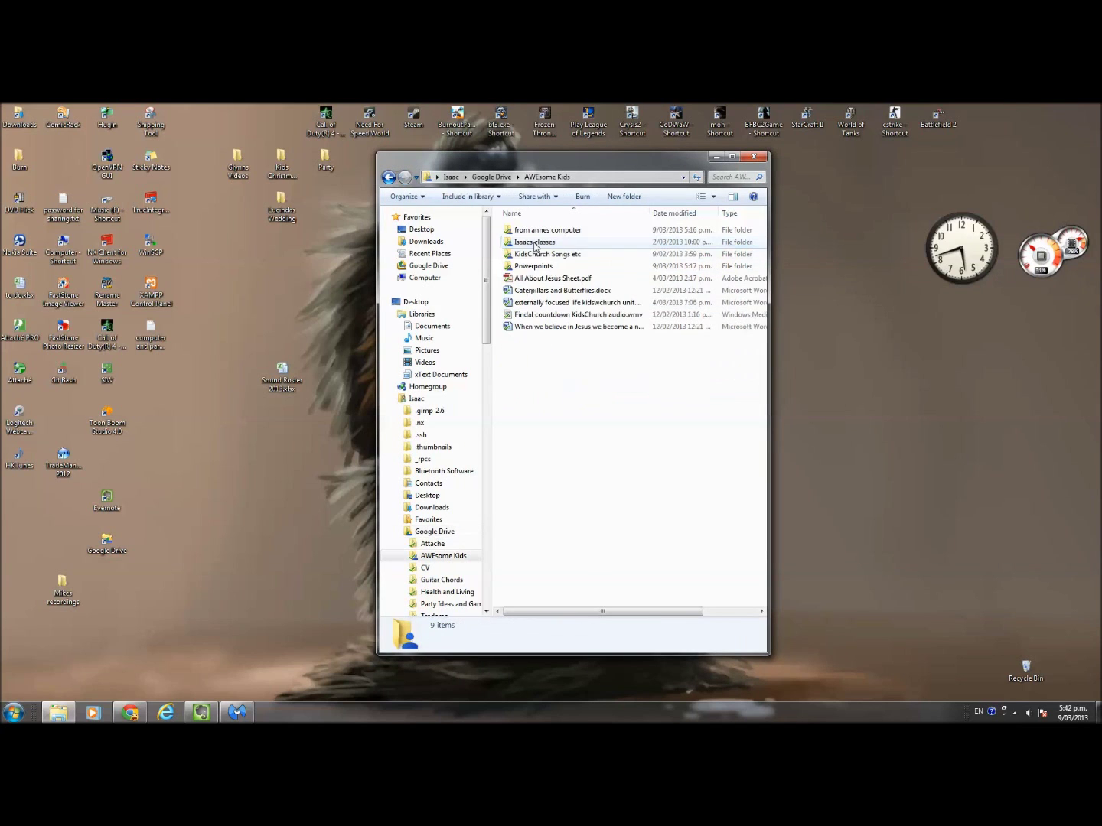
click(389, 178)
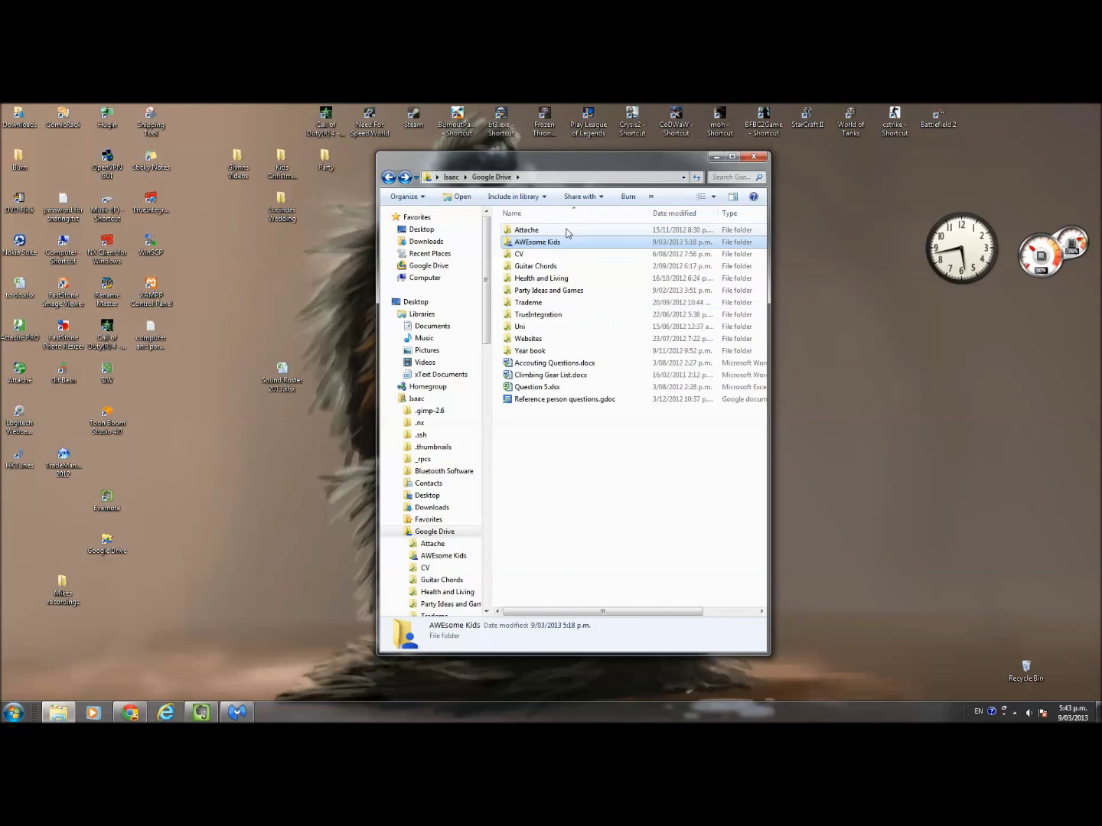
double_click(545, 242)
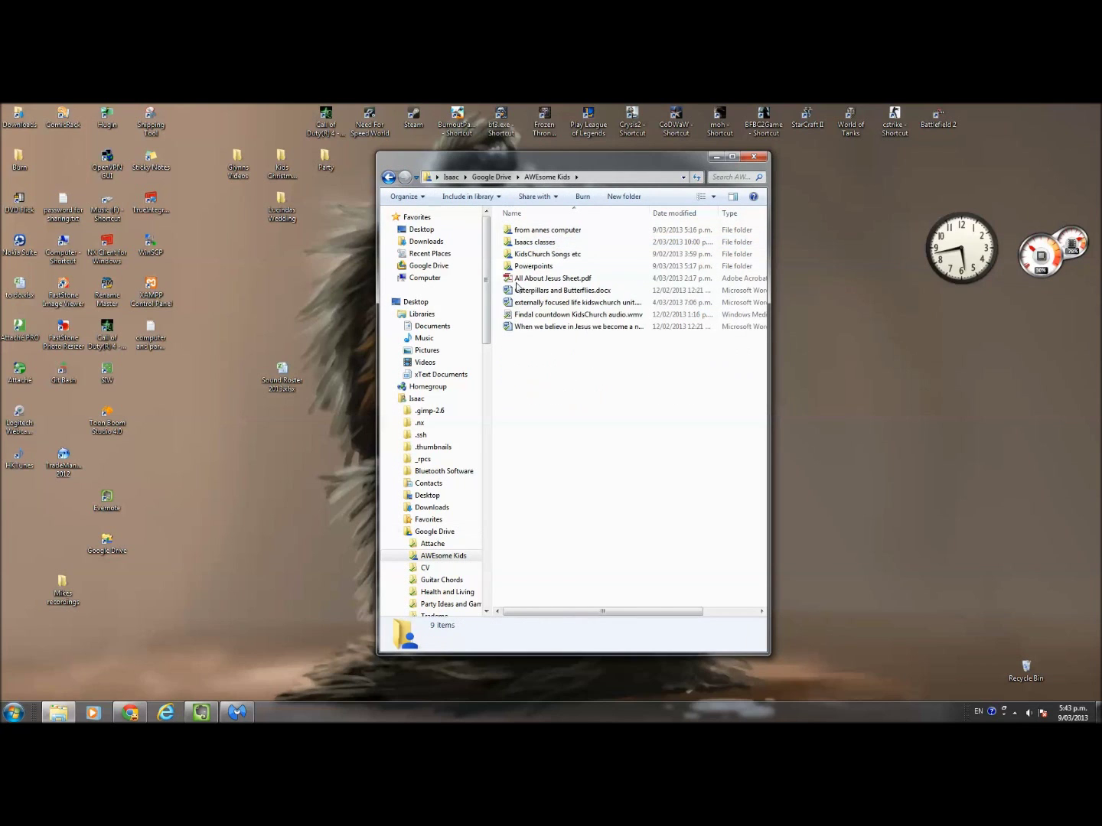
double_click(531, 231)
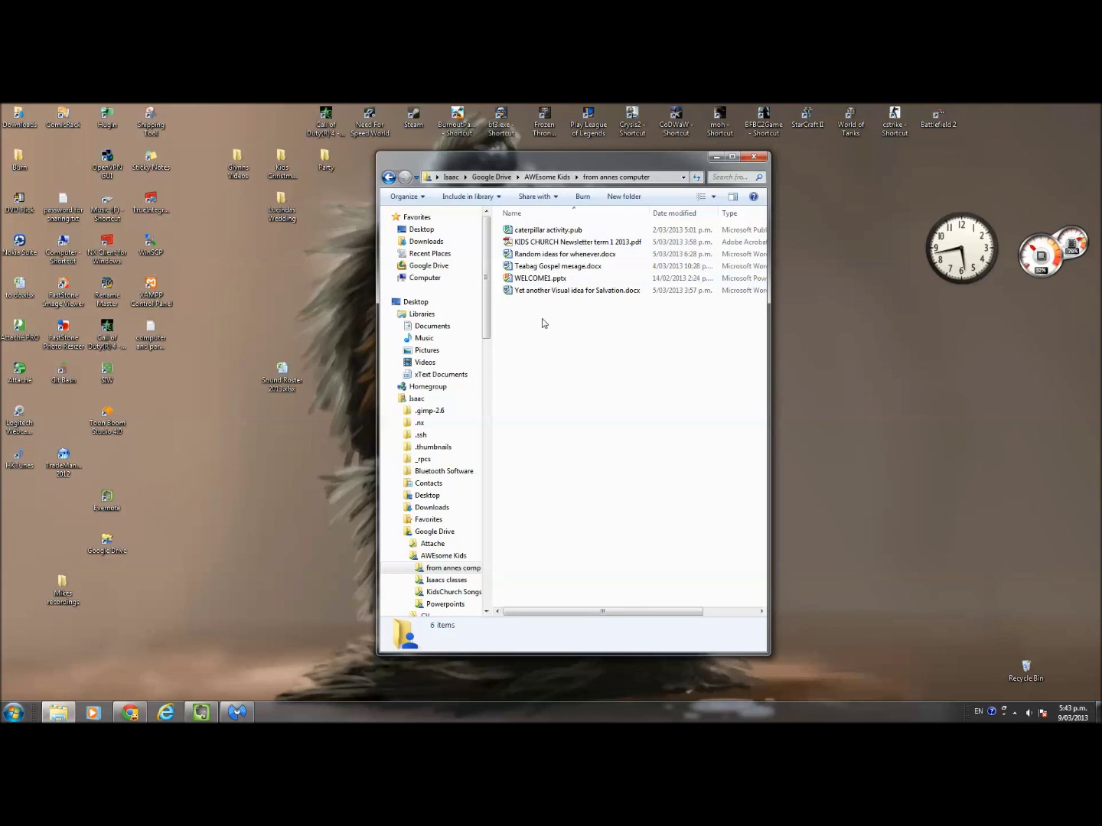
click(389, 177)
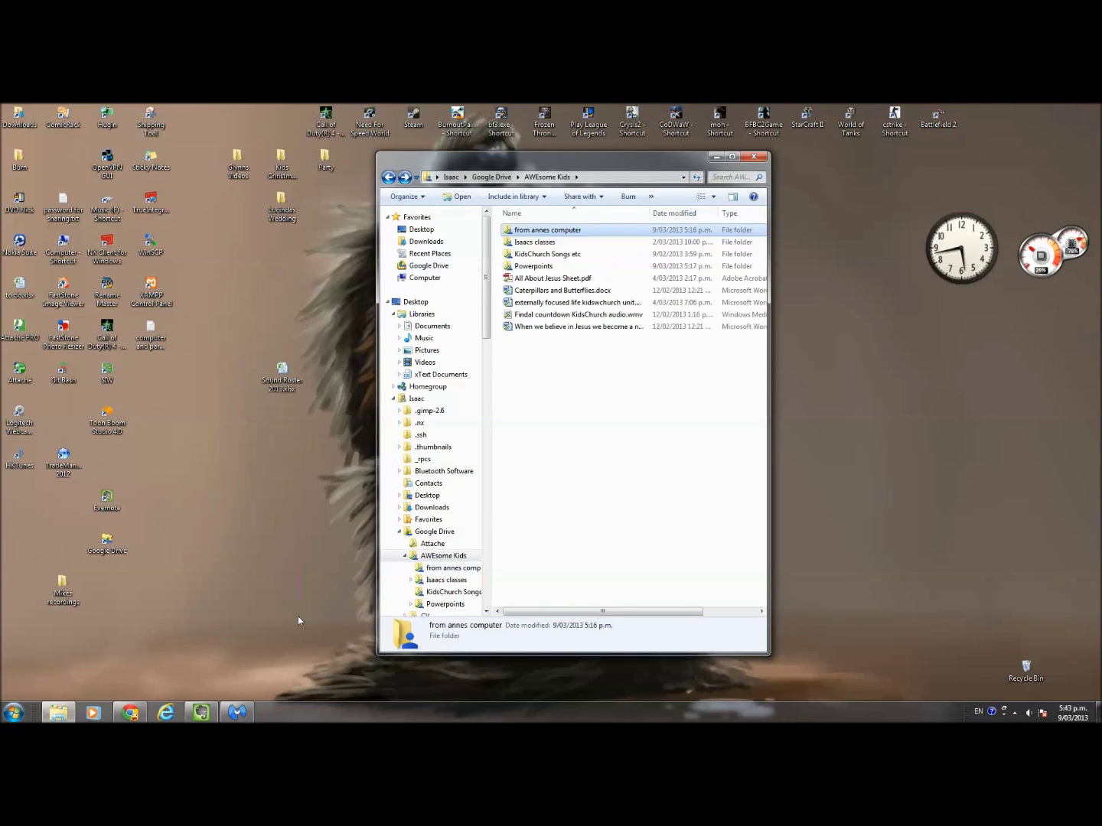
Step: Switch to Chrome to view the Google Drive for Windows download page, then go back to the main Google Drive folder in Explorer
click(131, 714)
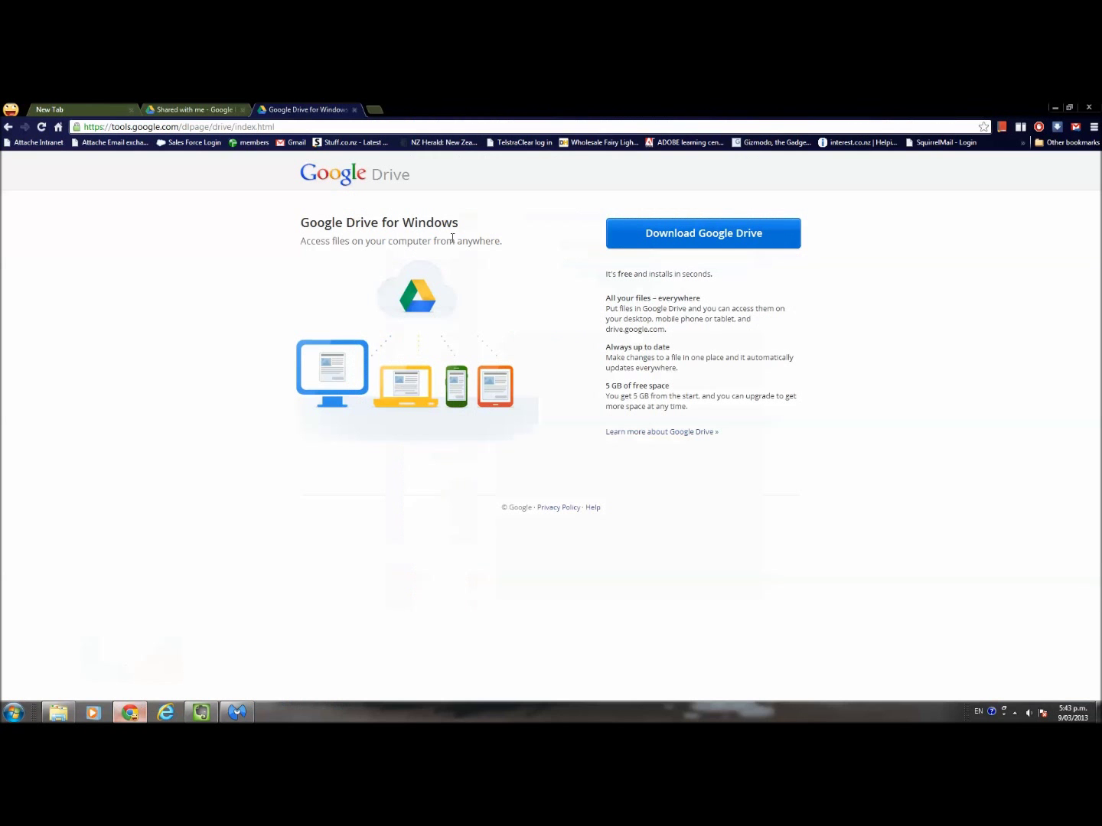
click(1054, 108)
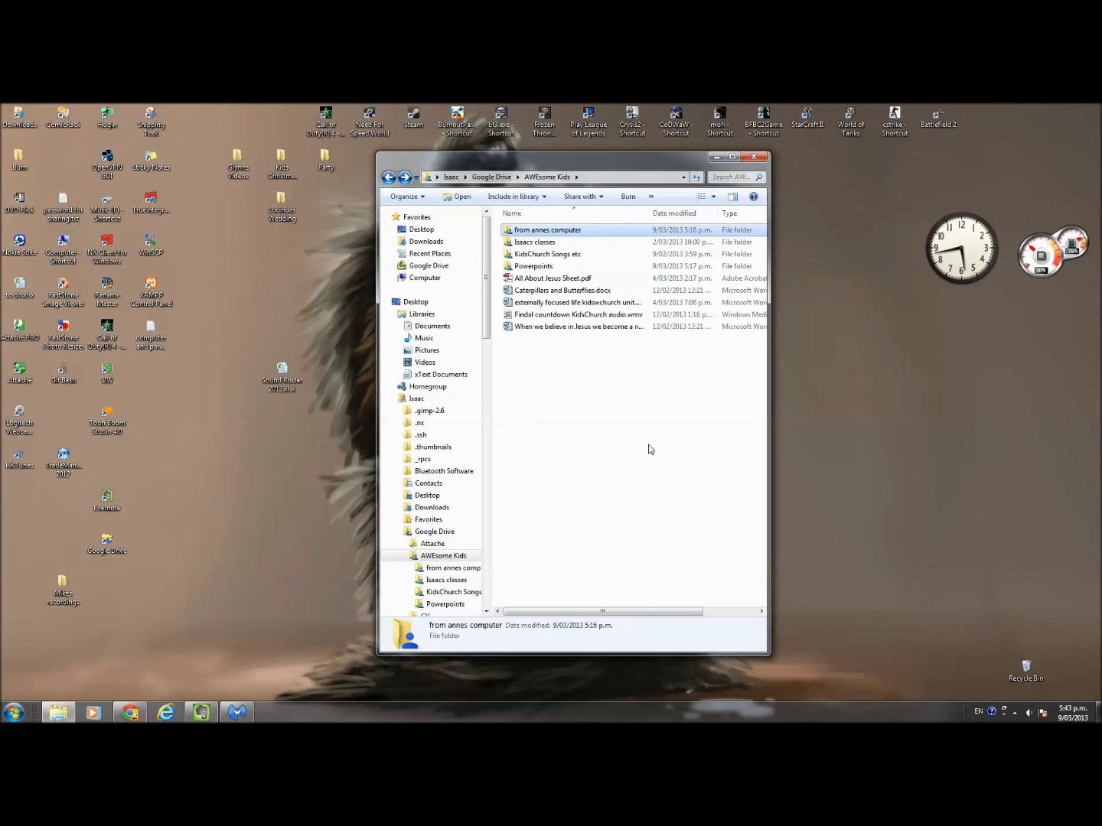
click(855, 450)
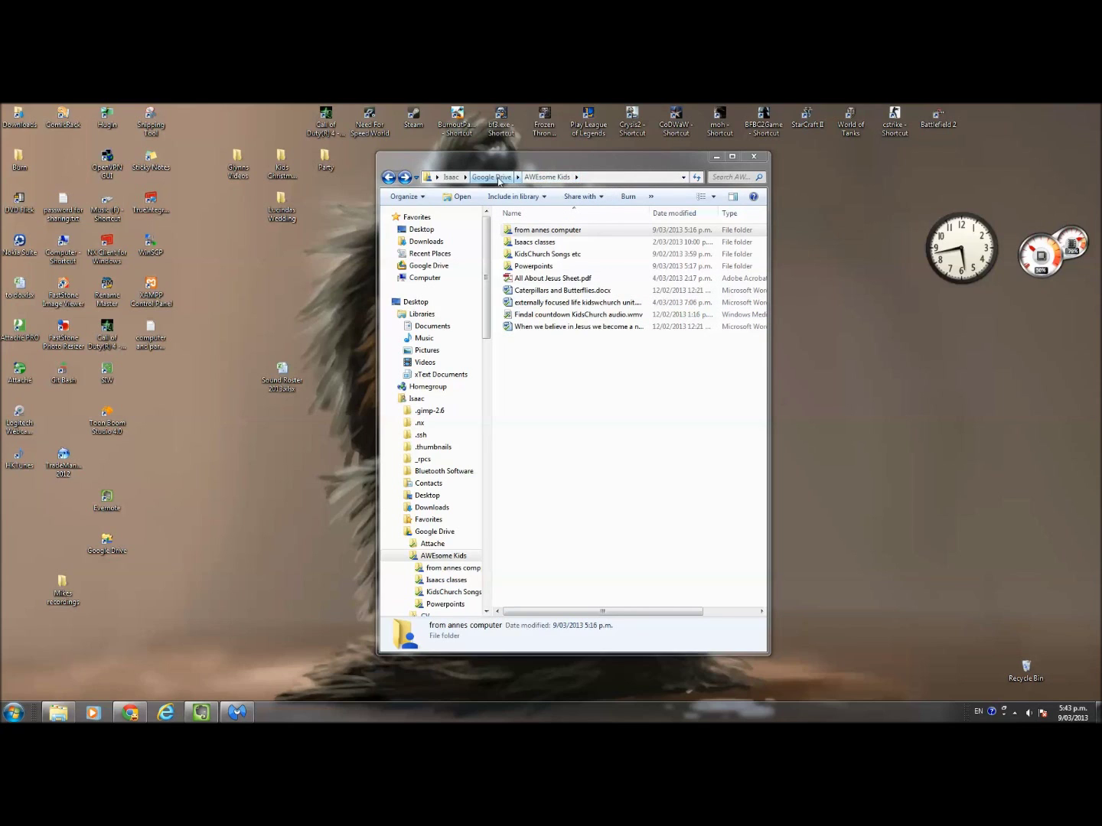
click(628, 385)
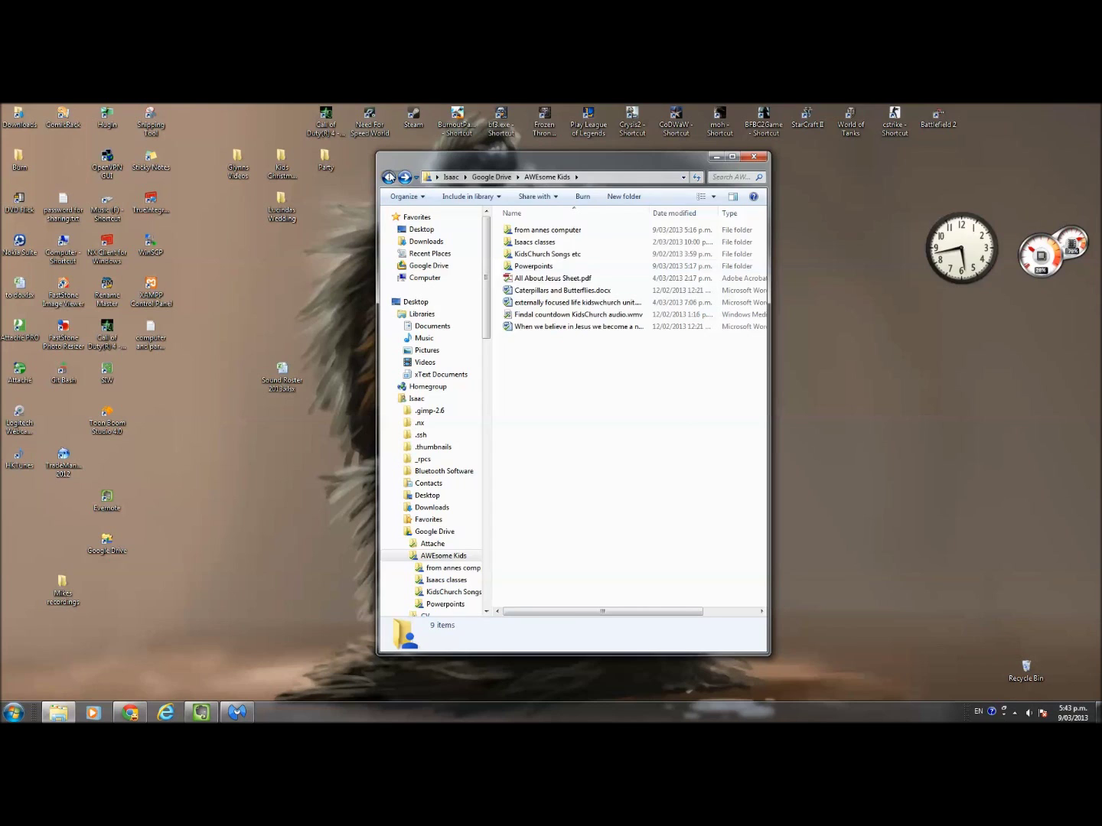
click(388, 176)
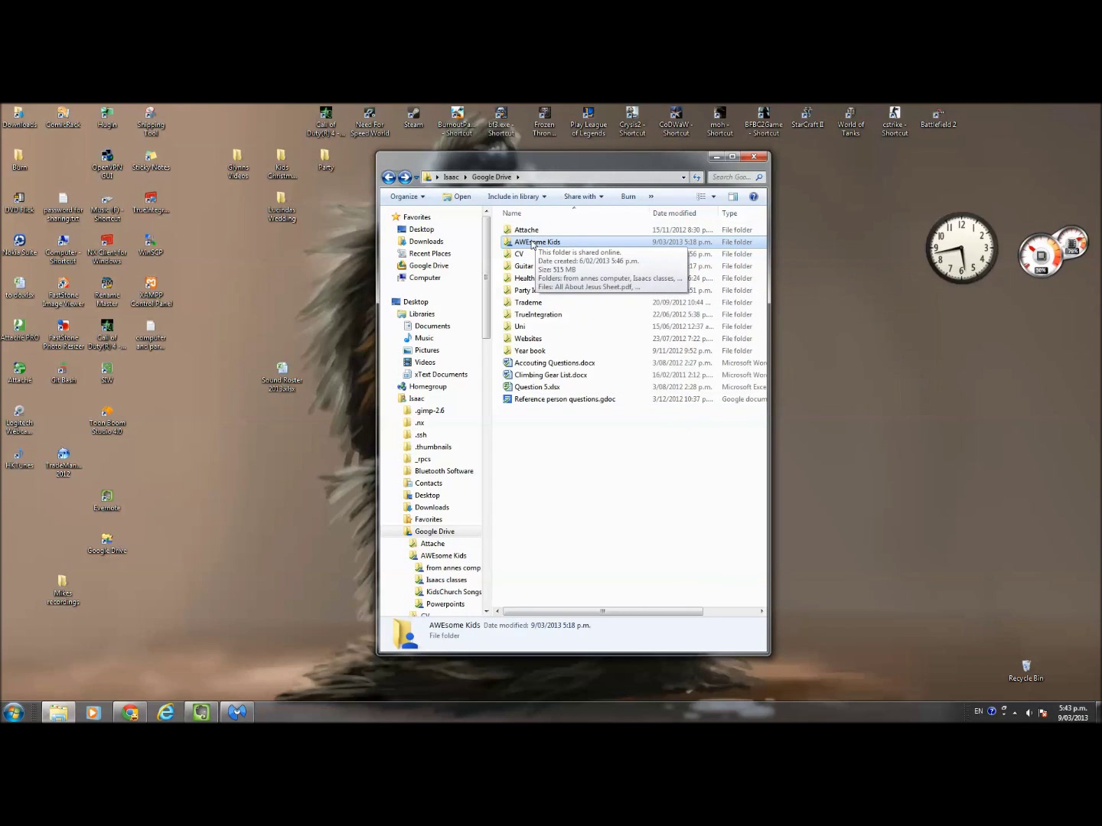
Step: Open the web view of items shared with me from the Google Drive tray program
click(1015, 715)
click(1033, 636)
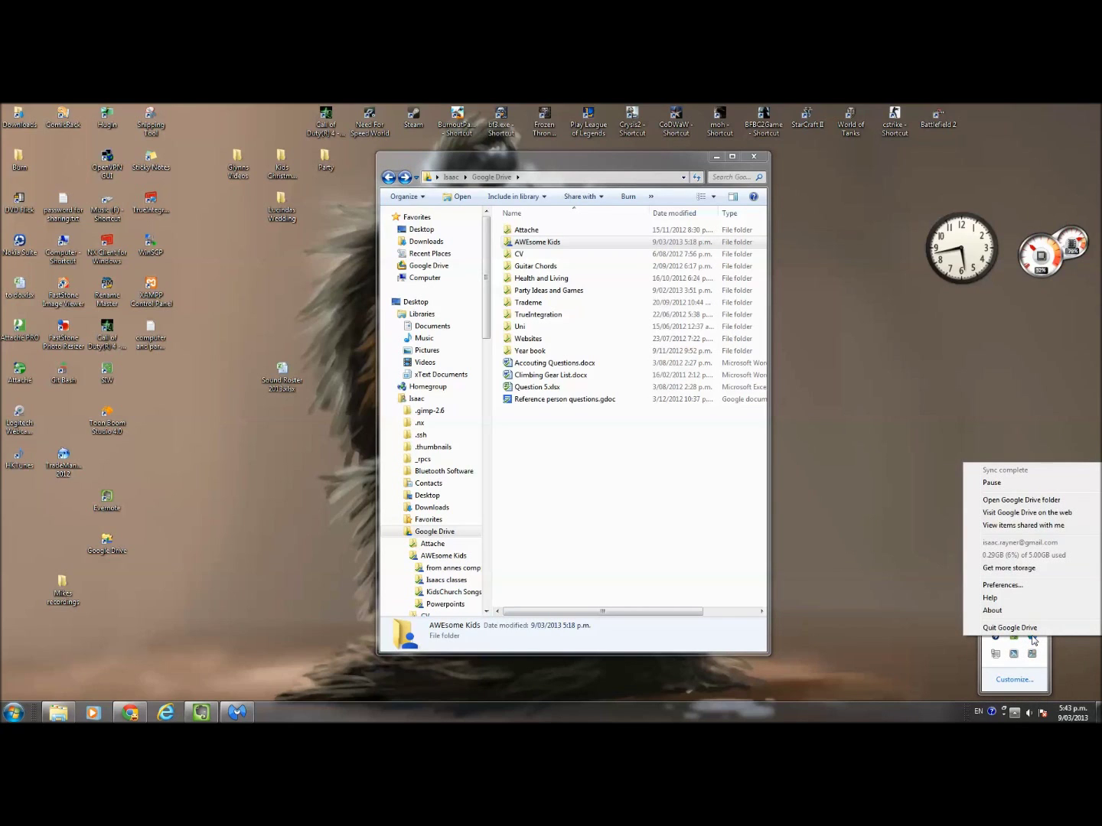
click(1035, 528)
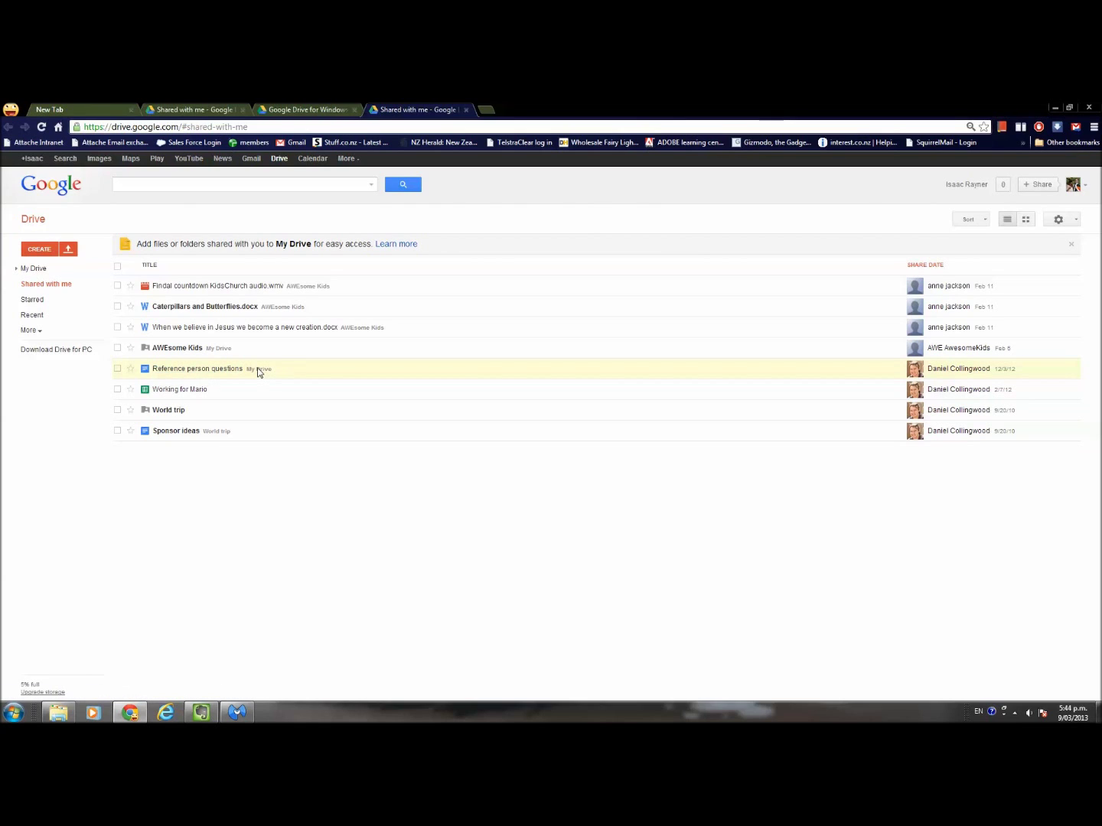
Step: Open Computer in Explorer, view the Google Drive folder from its favorites, and close the window
click(13, 713)
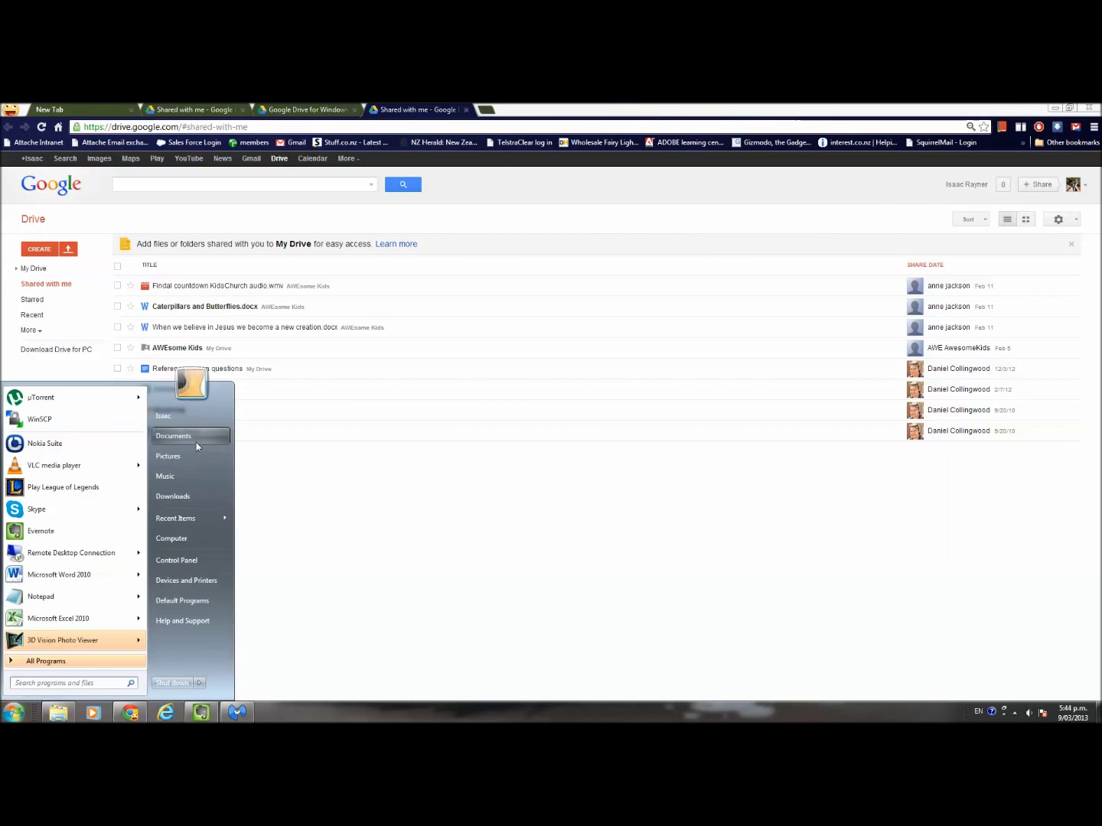
click(184, 537)
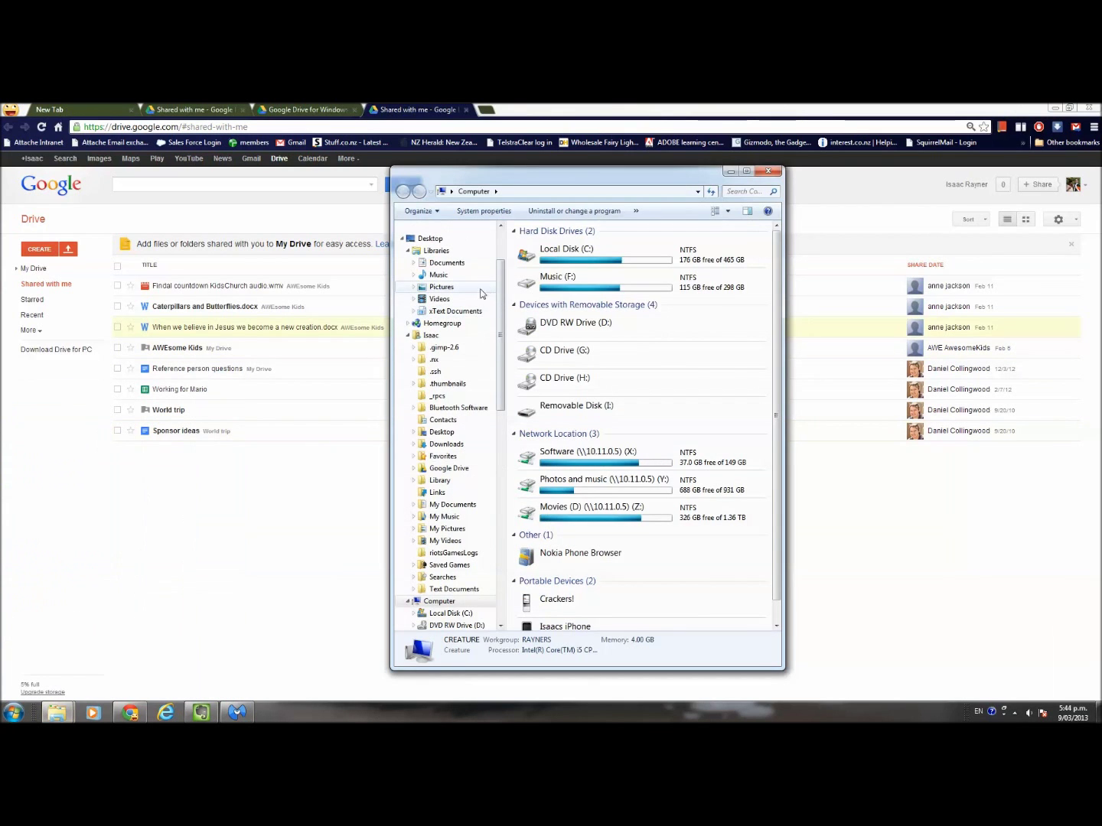
click(438, 274)
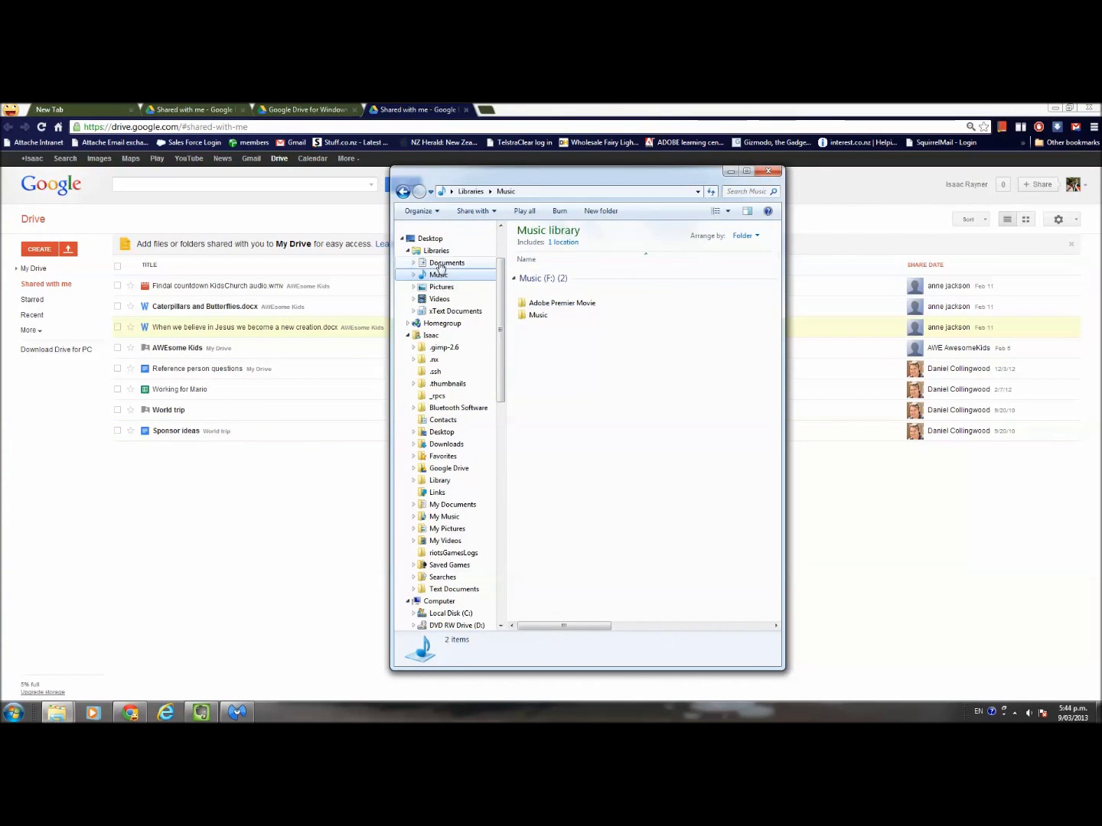
scroll(440, 275, up, 2)
click(444, 280)
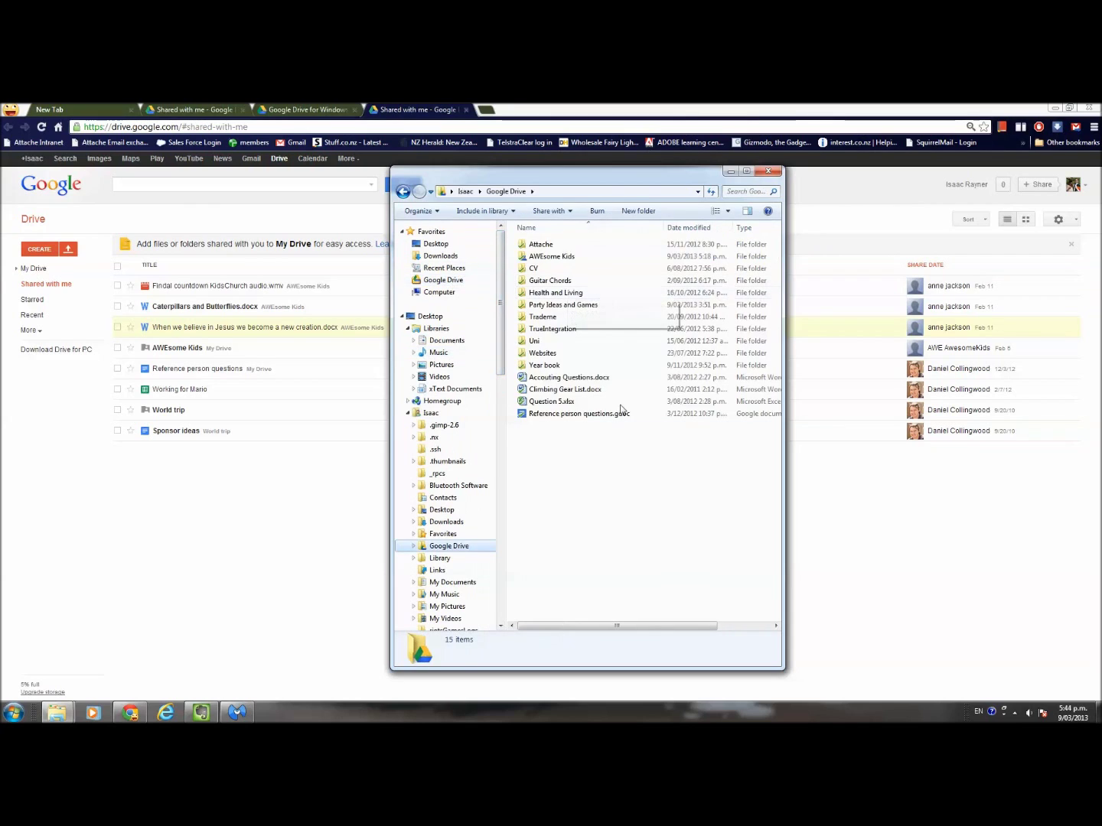
click(774, 170)
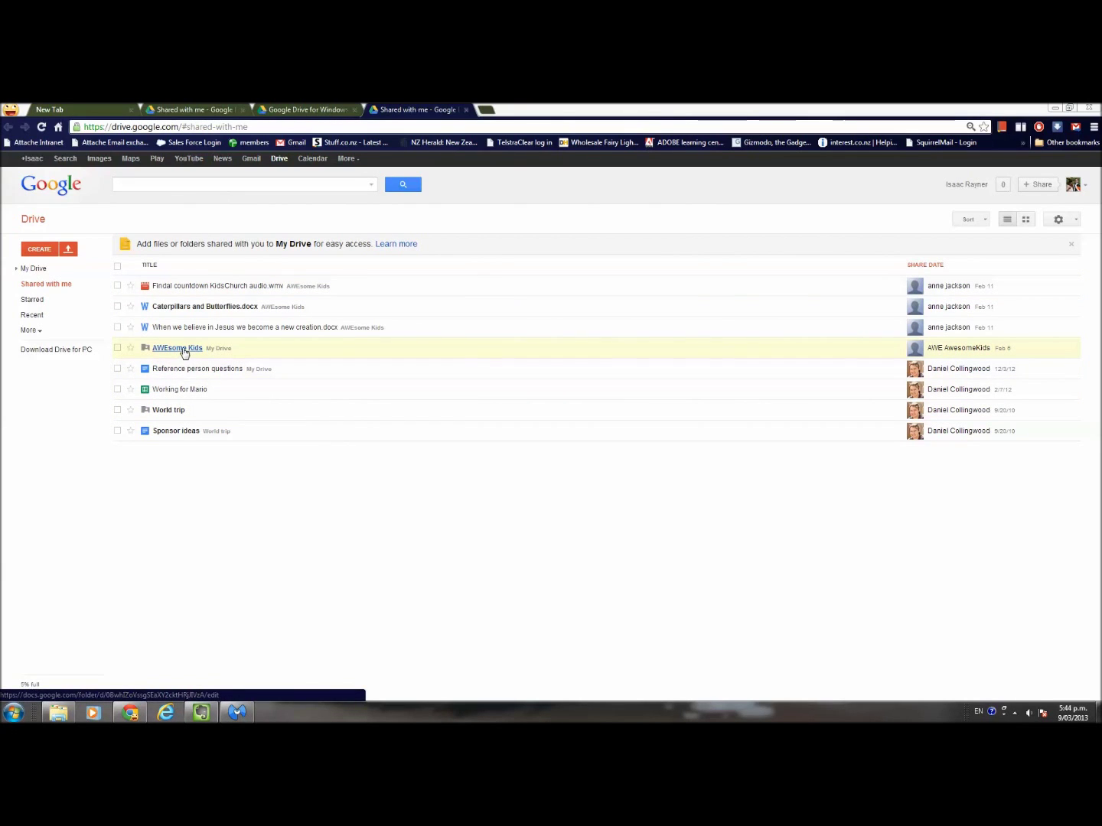
Step: Add the shared "Working for Mario" spreadsheet to My Drive on the Google Drive website
drag(184, 351, 212, 355)
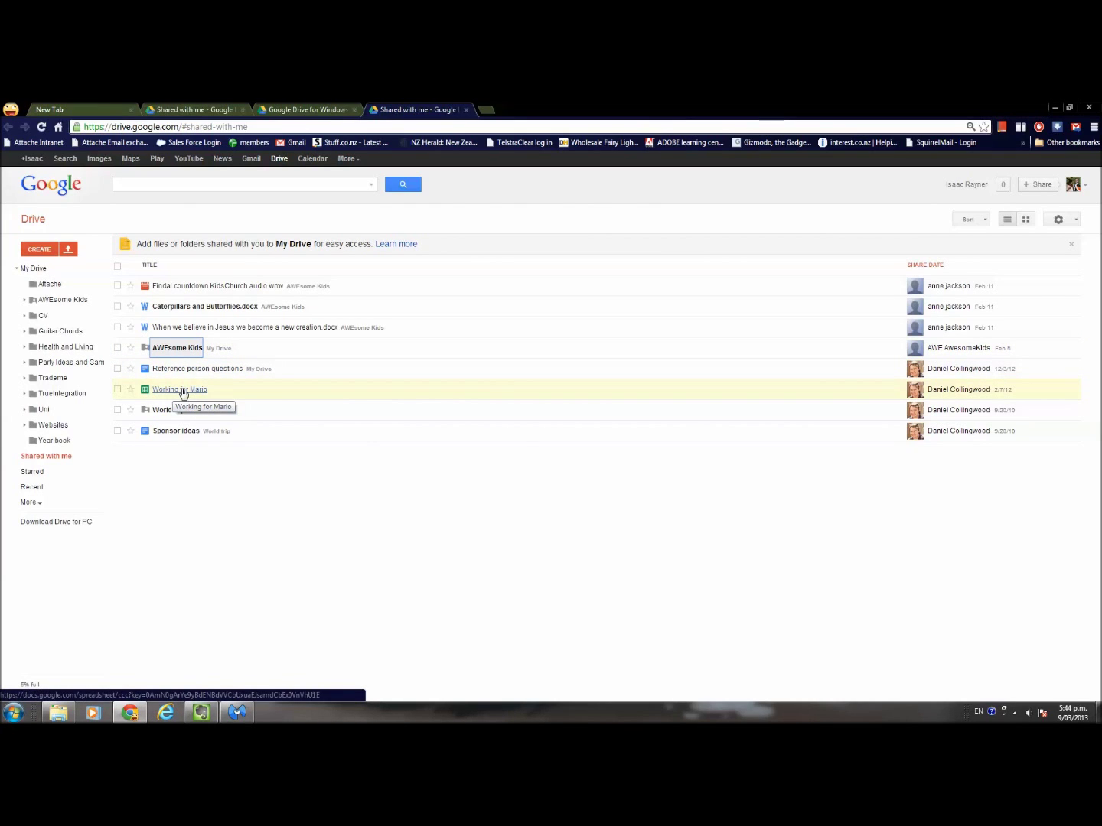
drag(182, 391, 55, 284)
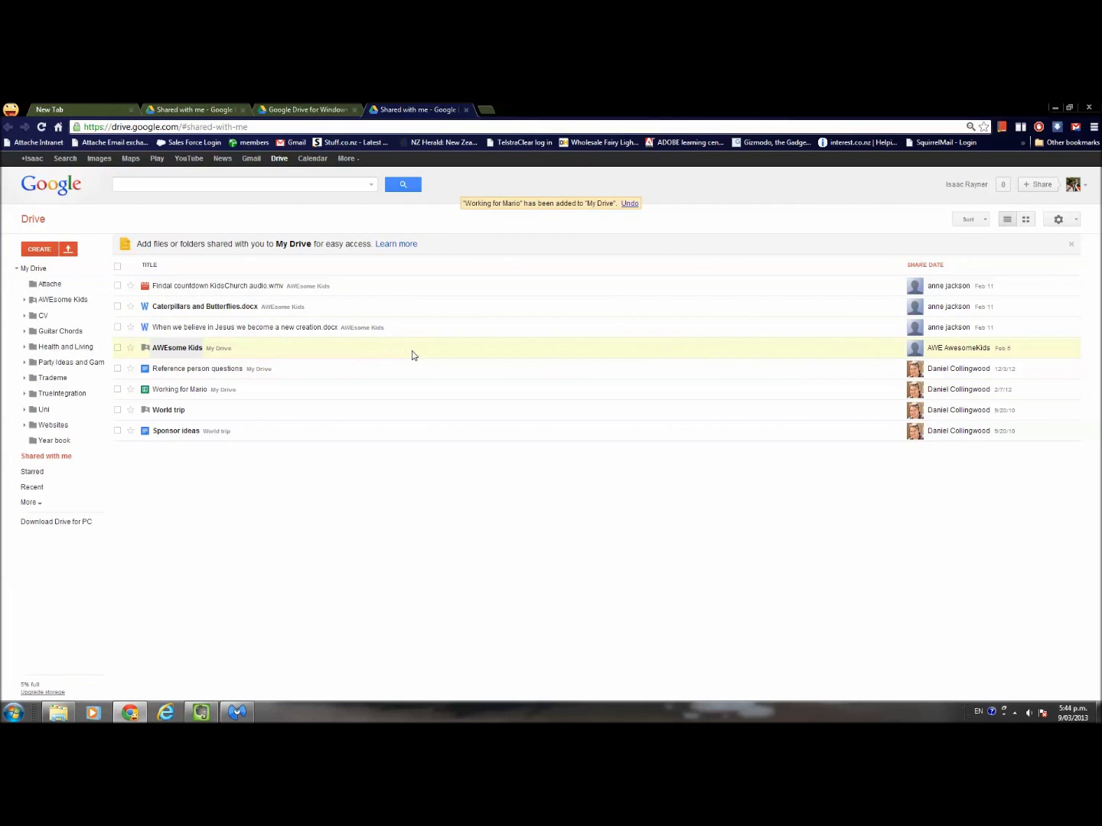
Step: Check the Google Drive sync status and locate "Working for Mario.gsheet" in the local Google Drive folder
click(1014, 713)
mouse_move(1032, 641)
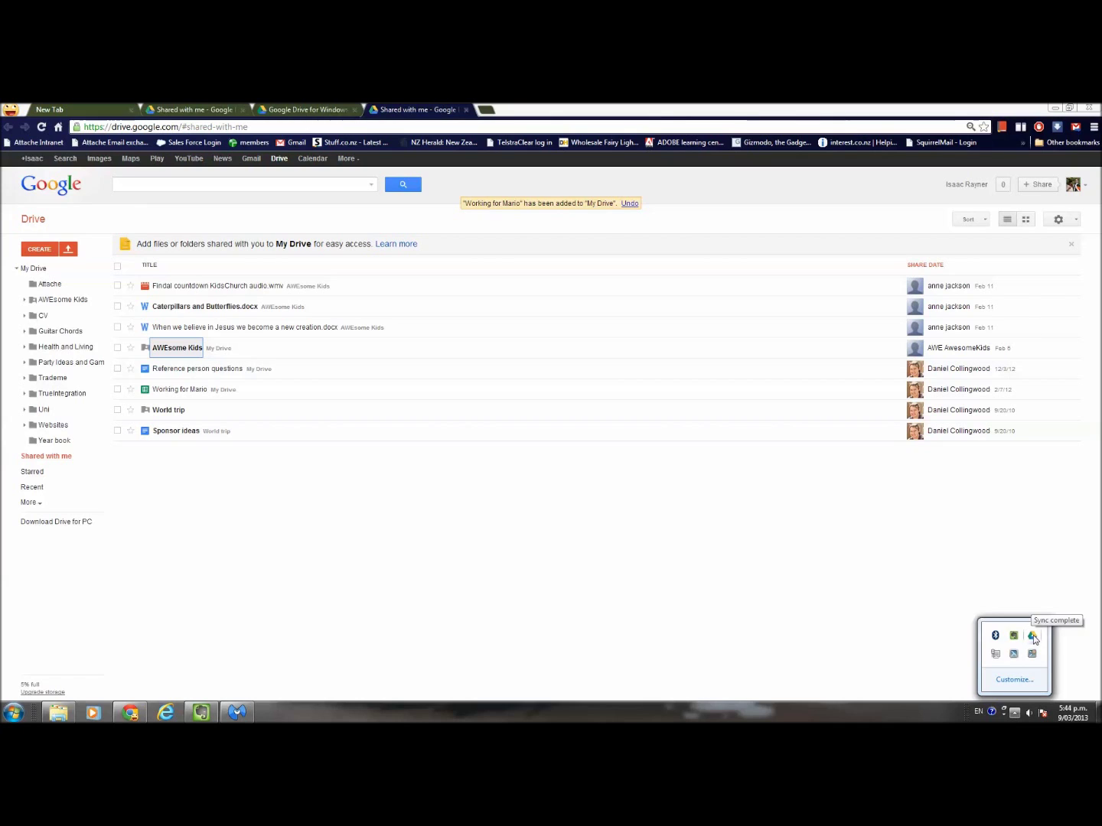
click(1055, 109)
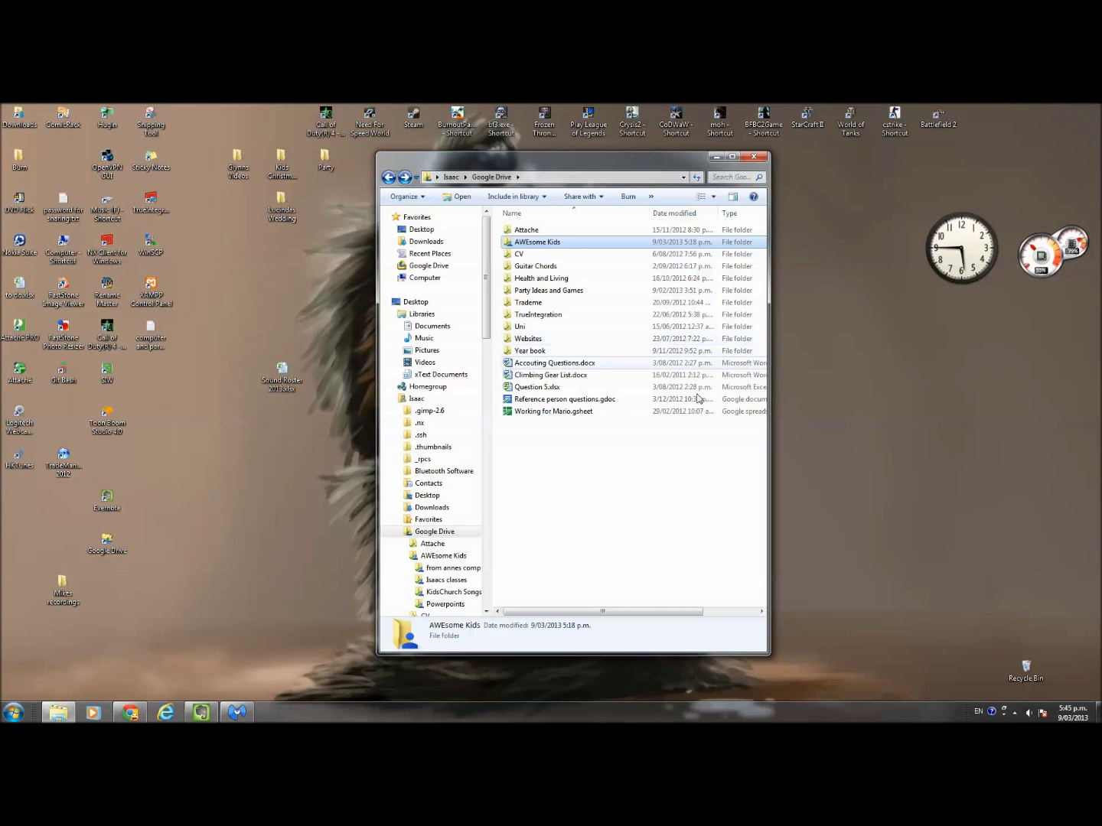
click(558, 483)
click(552, 412)
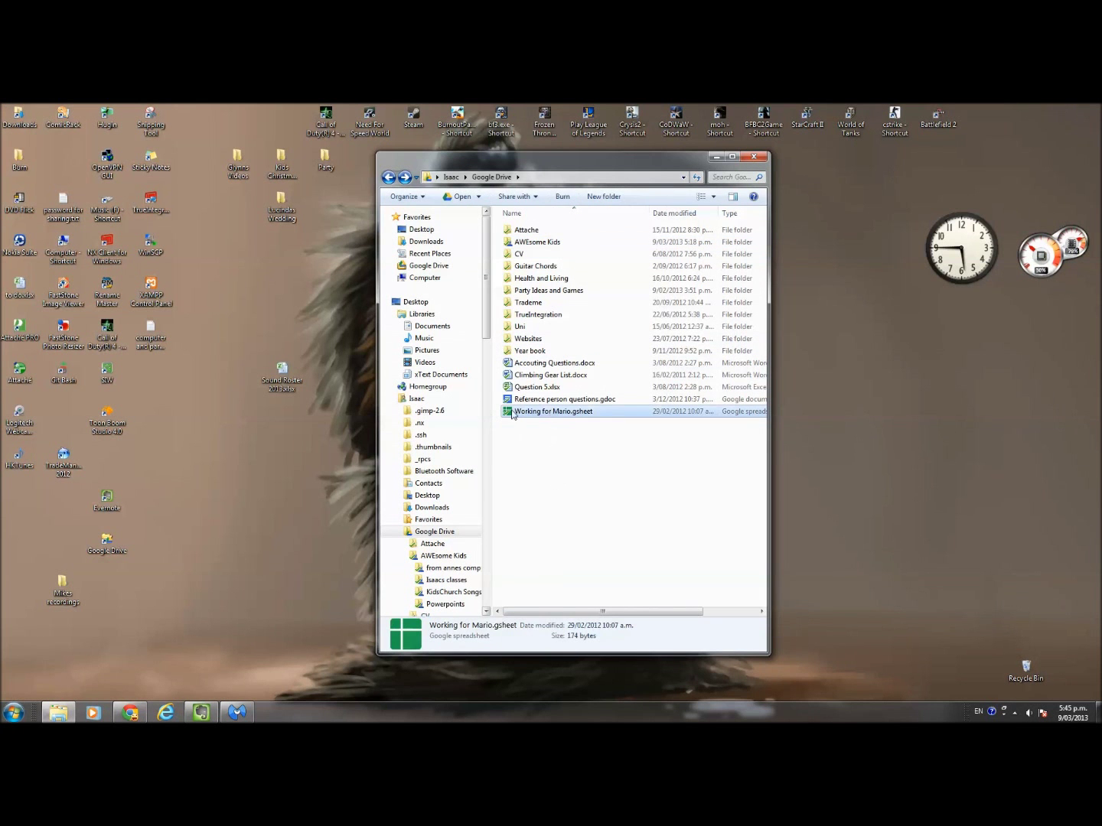
Step: Delete "Working for Mario.gsheet" from the local Google Drive folder, moving it to the Recycle Bin
click(561, 423)
click(556, 413)
key(Delete)
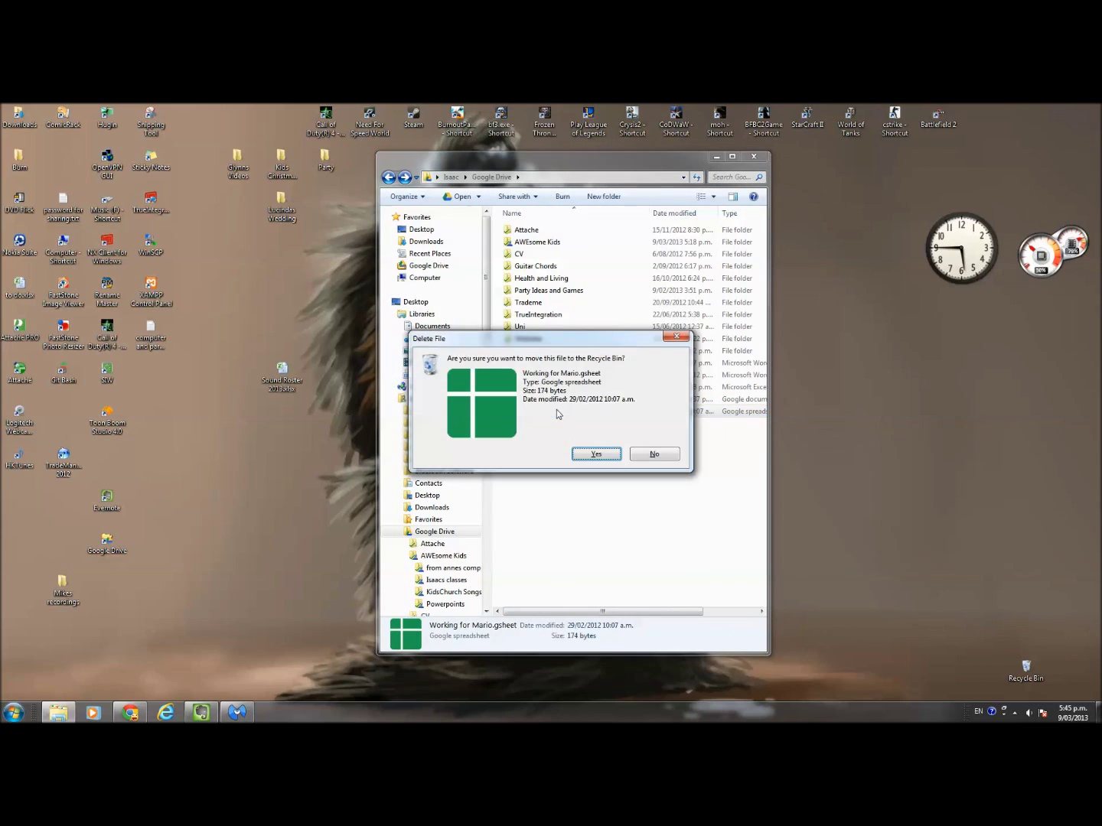
key(Return)
Step: Try to add the shared "AWEsome Kids" folder to My Drive on the Google Drive website
click(144, 711)
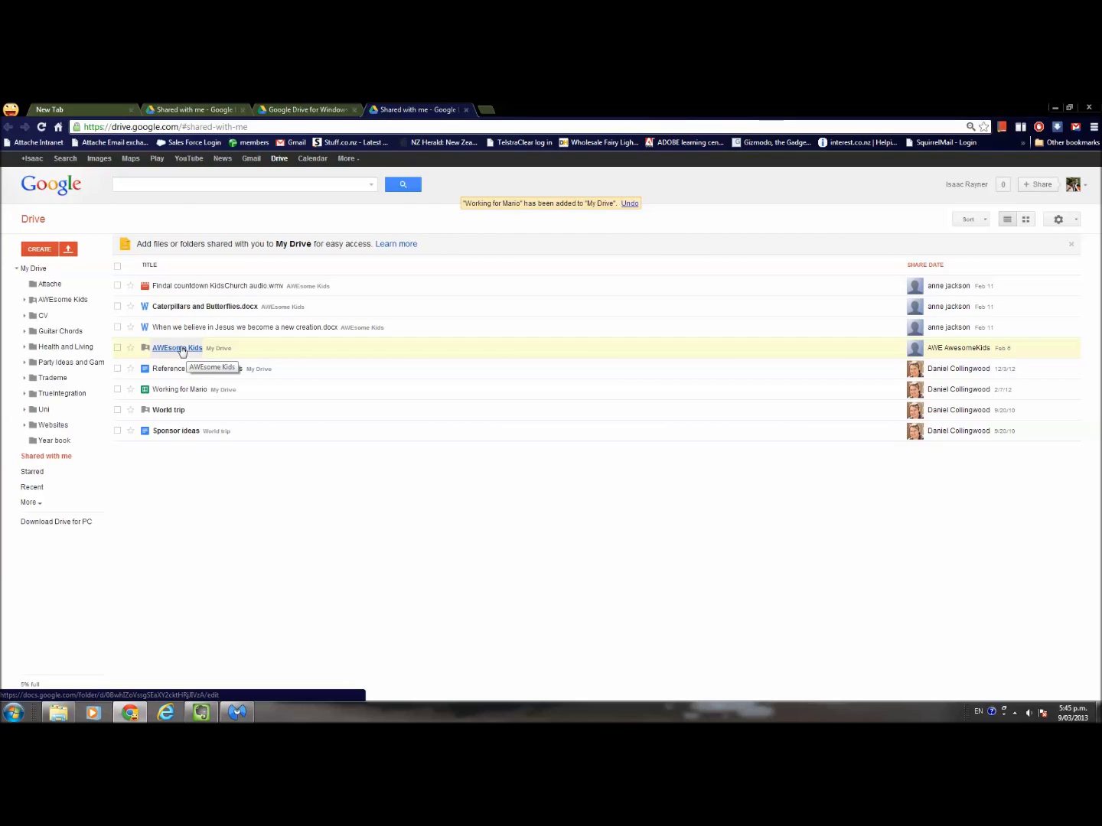
drag(187, 352, 44, 275)
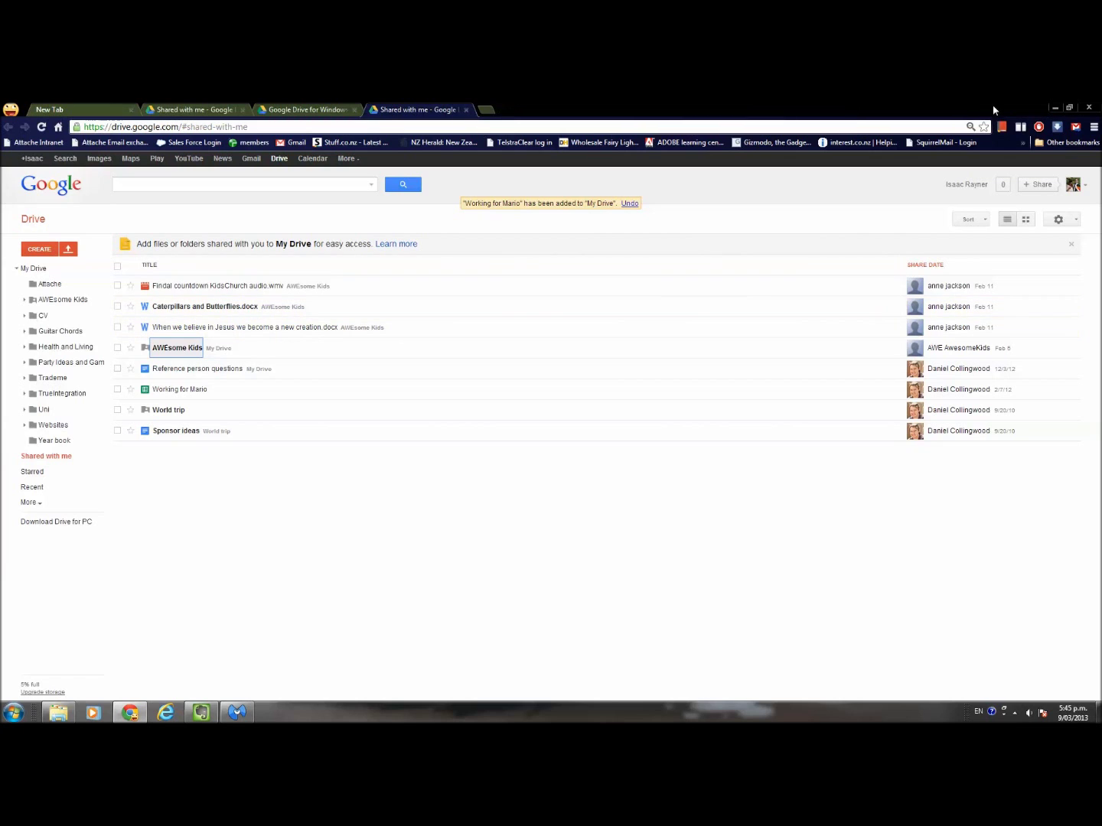
click(1056, 109)
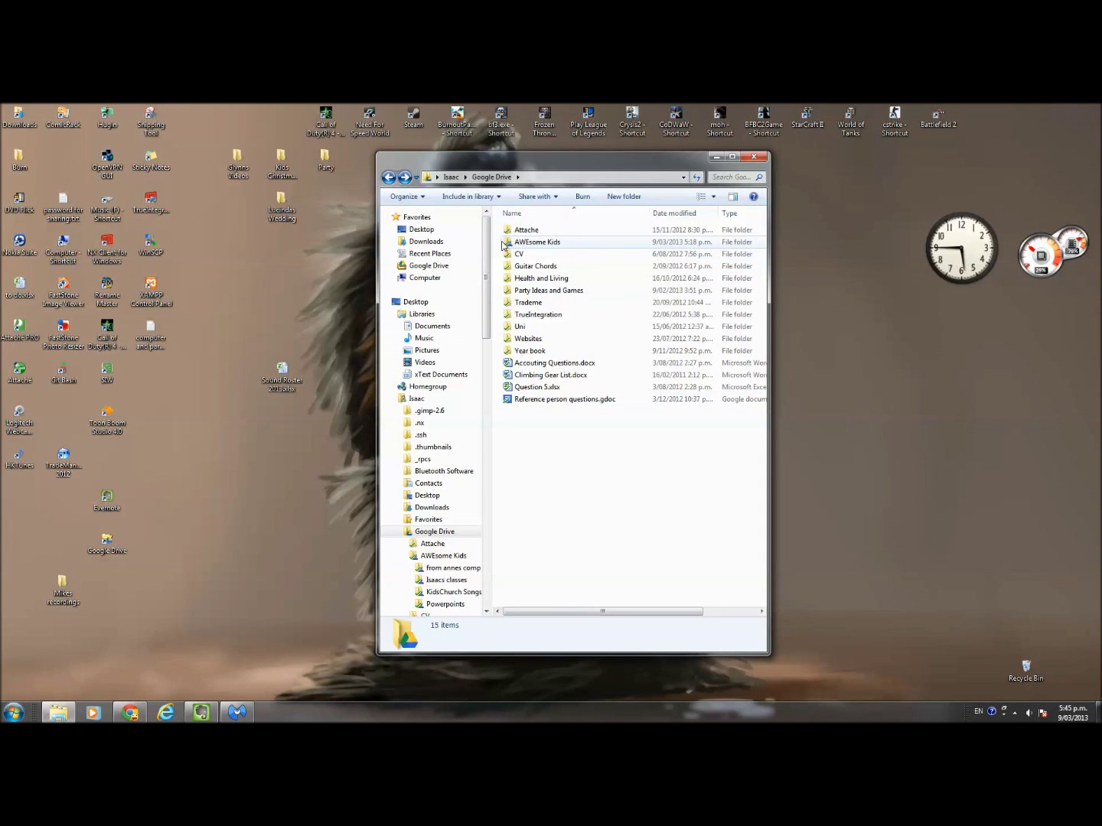
Step: Create a Microsoft Word document named "hello" in the local "AWEsome Kids" folder of Google Drive
mouse_move(554, 246)
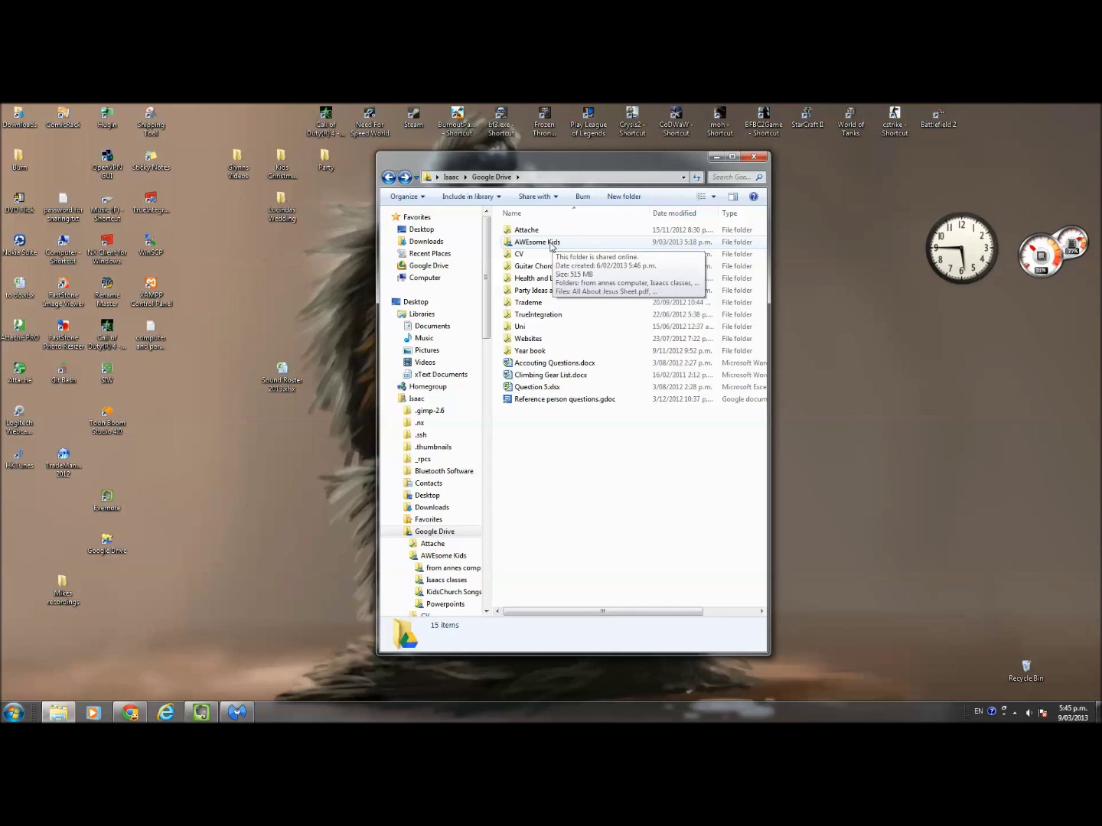
double_click(538, 243)
right_click(549, 351)
mouse_move(614, 501)
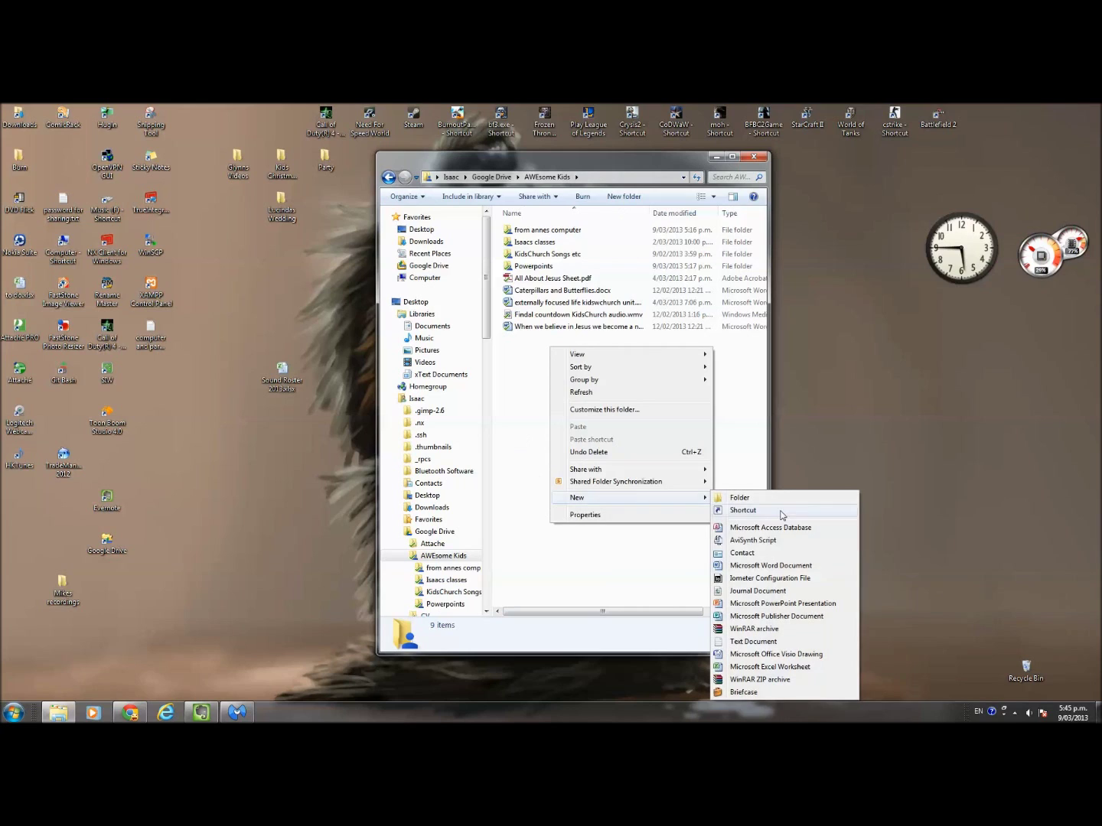
click(769, 566)
click(590, 442)
click(582, 329)
click(582, 329)
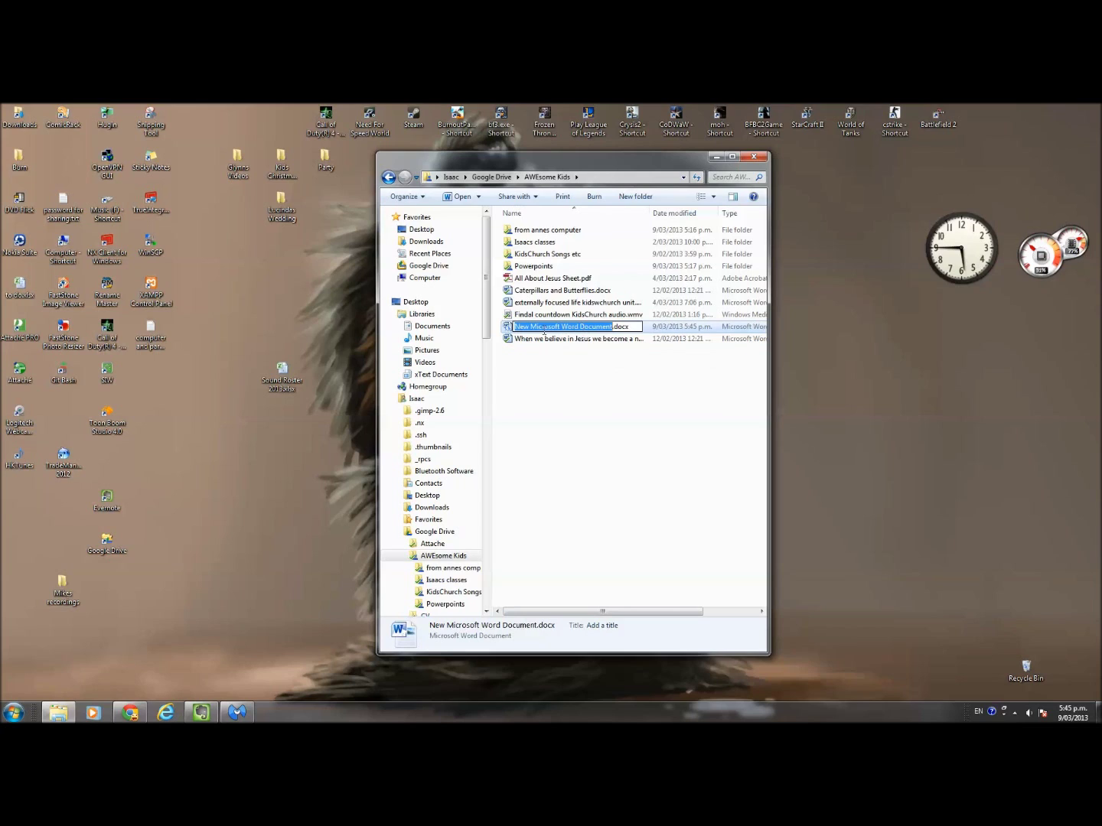
text(hello)
key(Return)
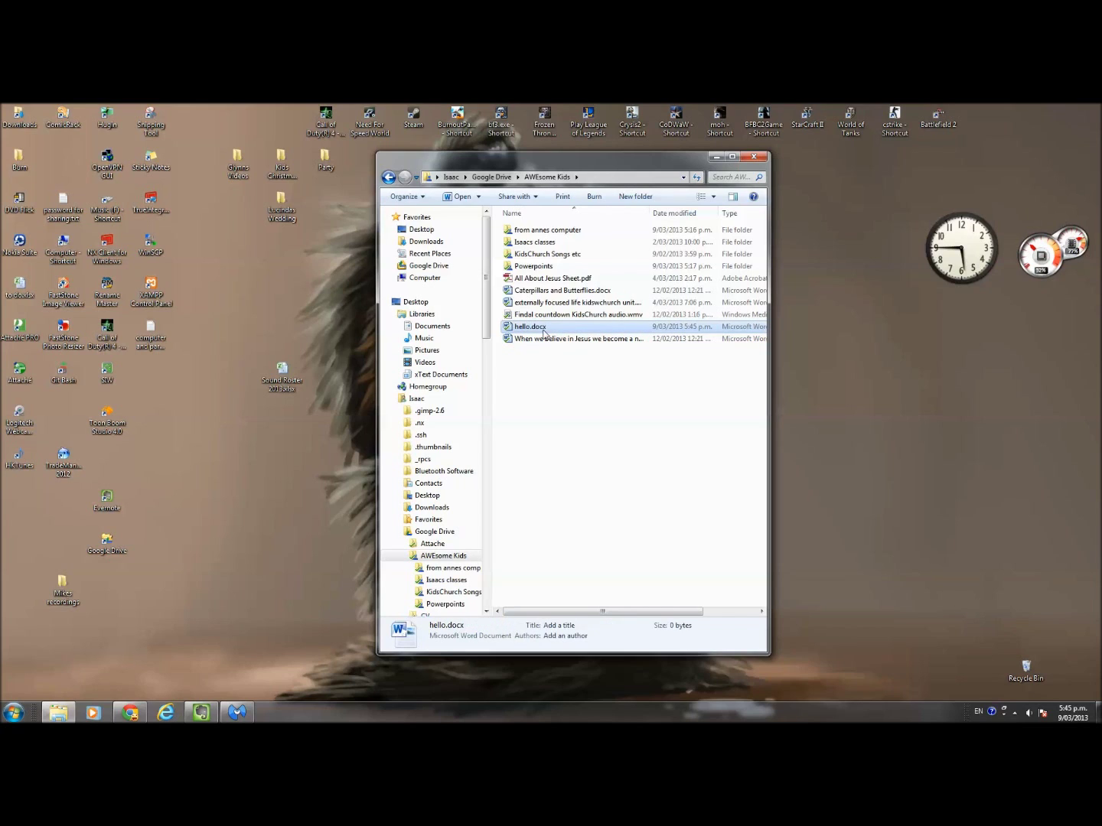
click(561, 368)
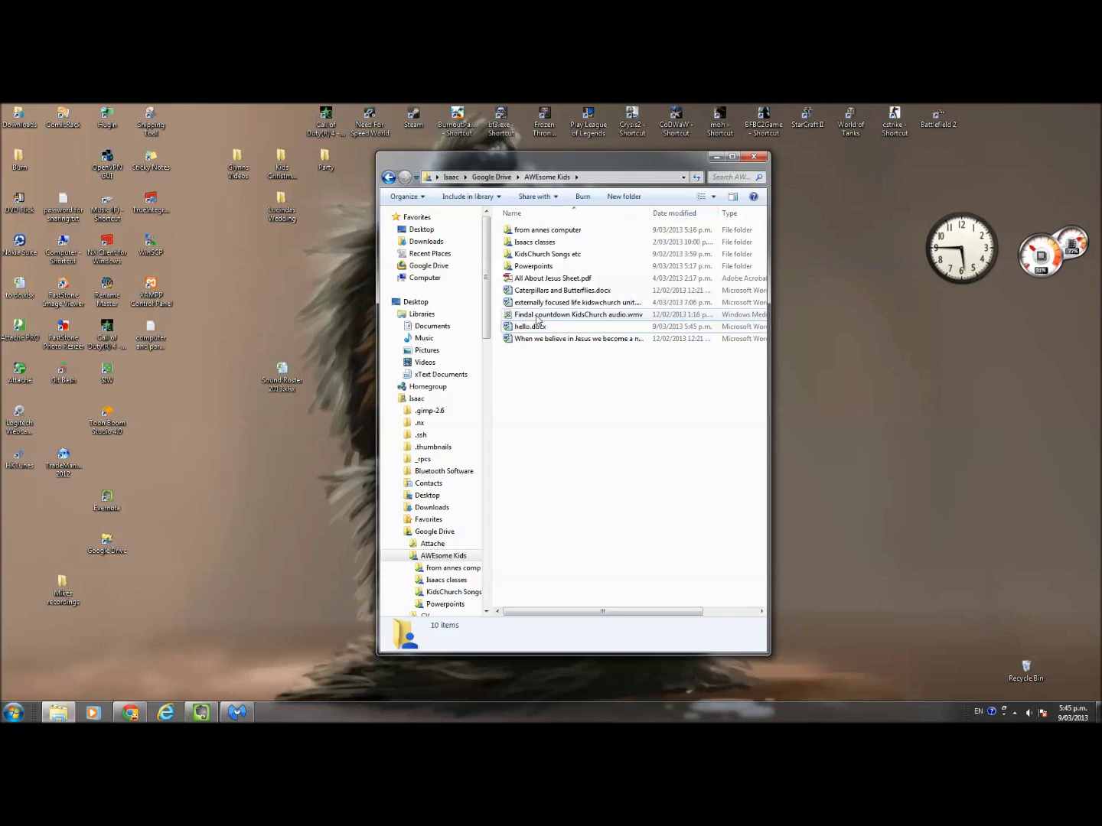
Step: Delete "hello.docx" from the "AWEsome Kids" folder on the Google Drive website
click(131, 713)
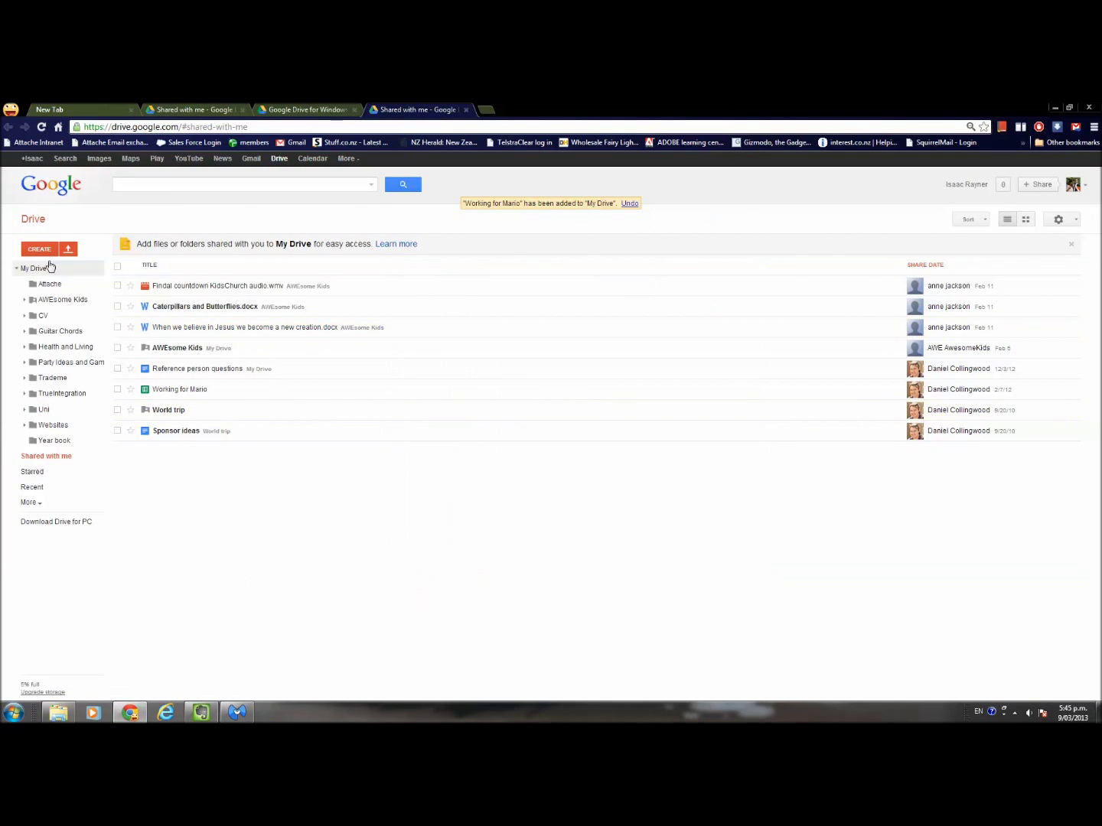
click(58, 299)
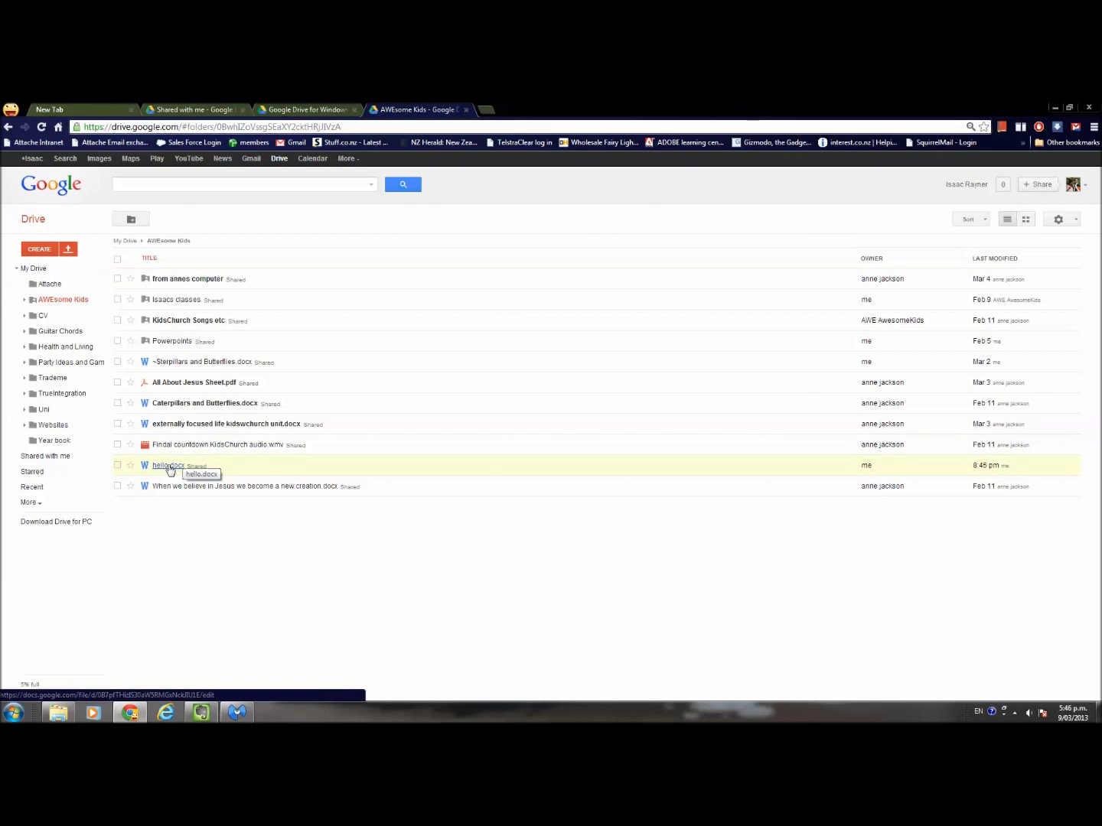
click(117, 465)
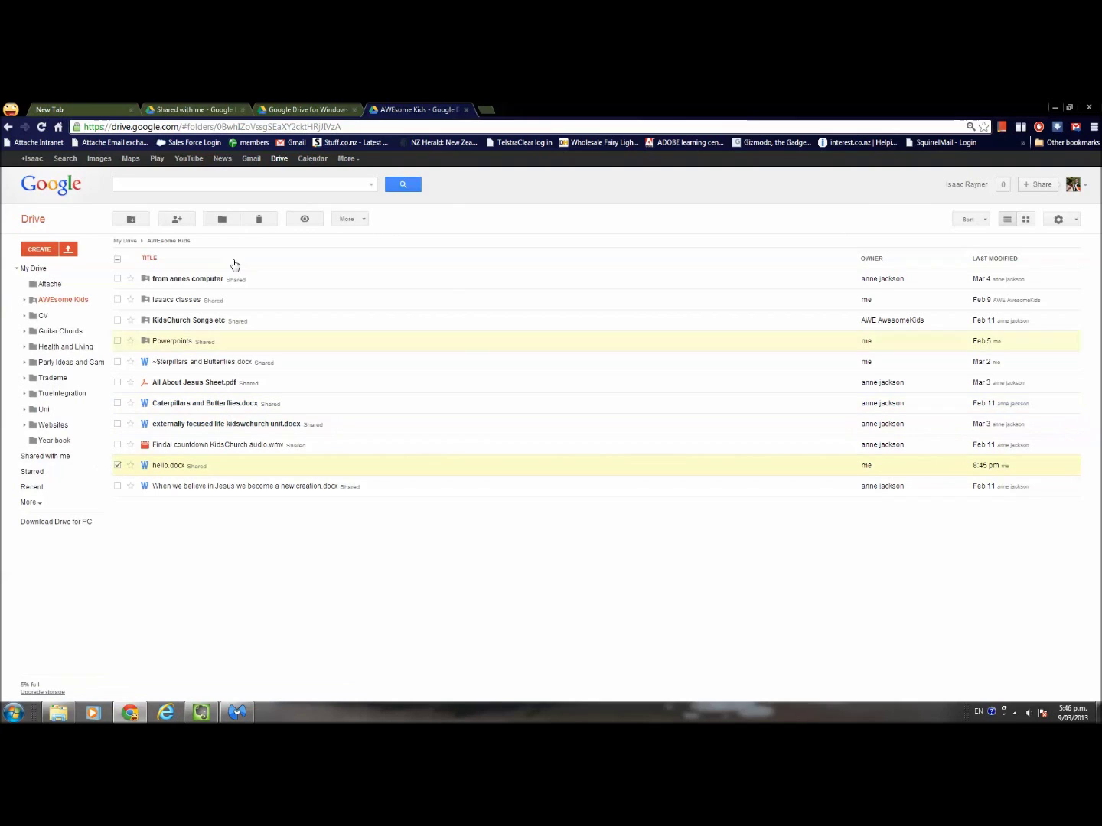
click(259, 220)
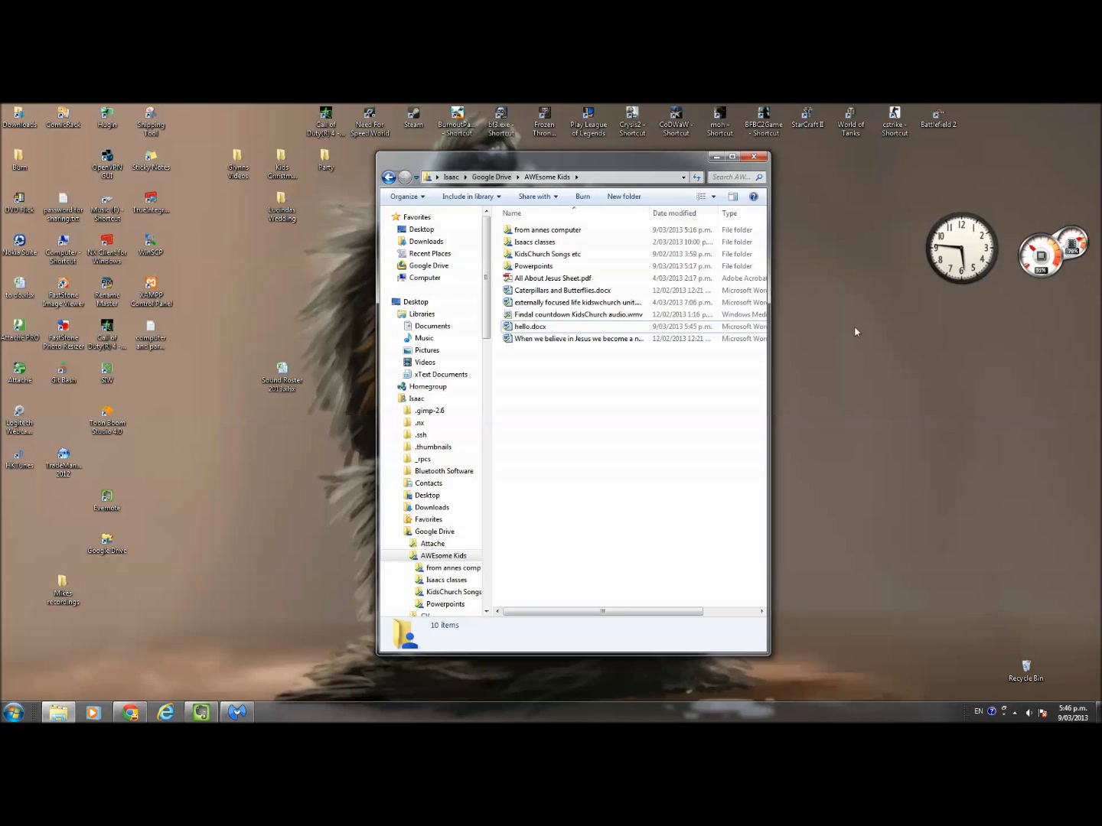
Step: Return to the local "AWEsome Kids" folder in Explorer and view its "Powerpoints" subfolder
click(1054, 107)
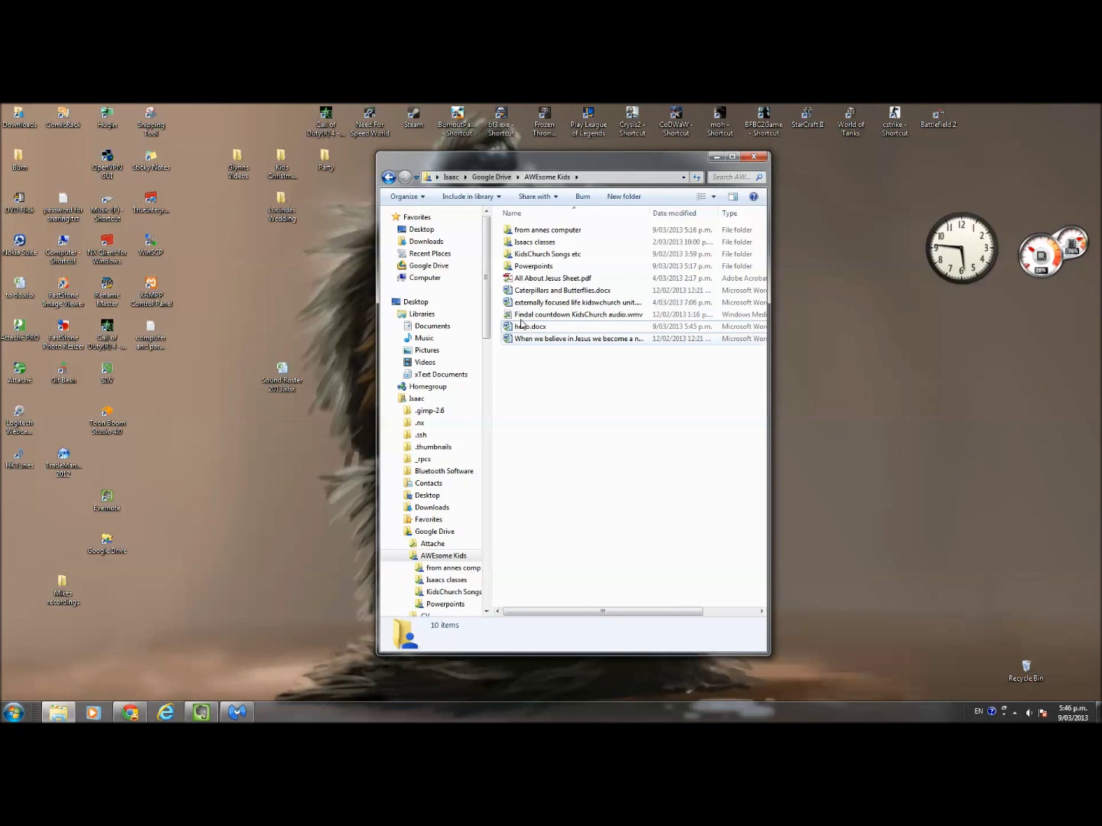
double_click(531, 267)
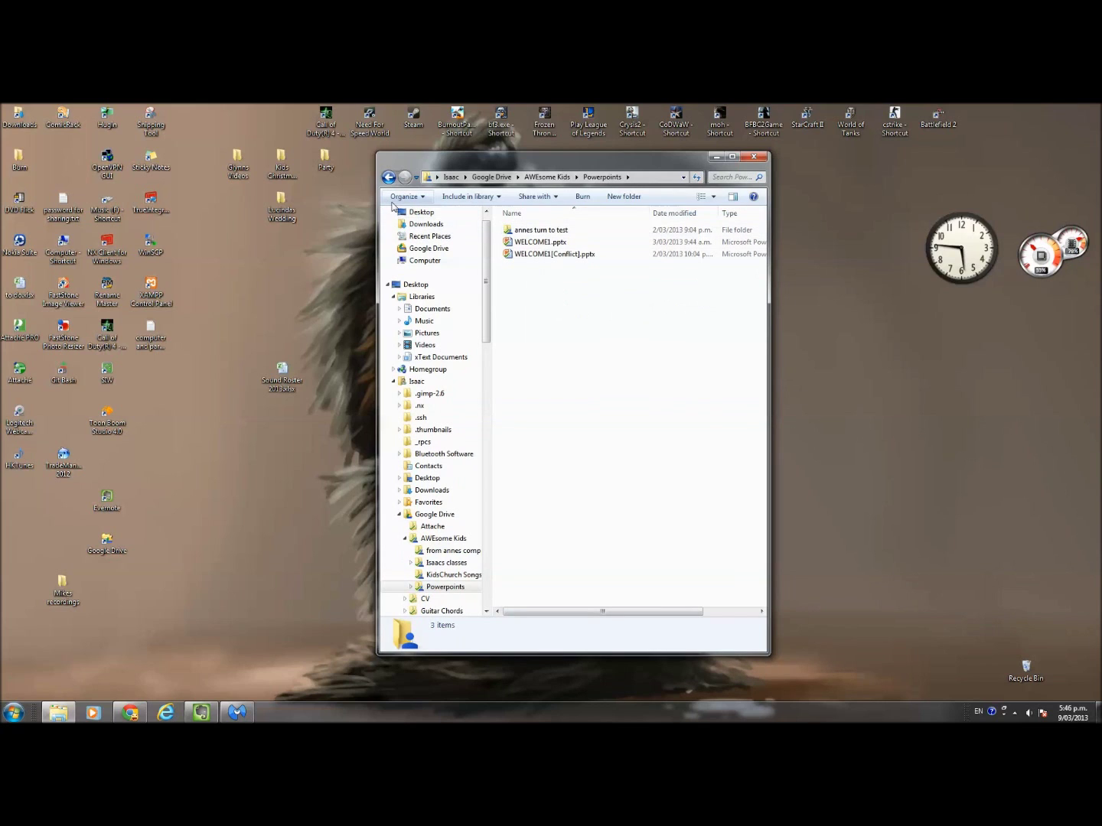